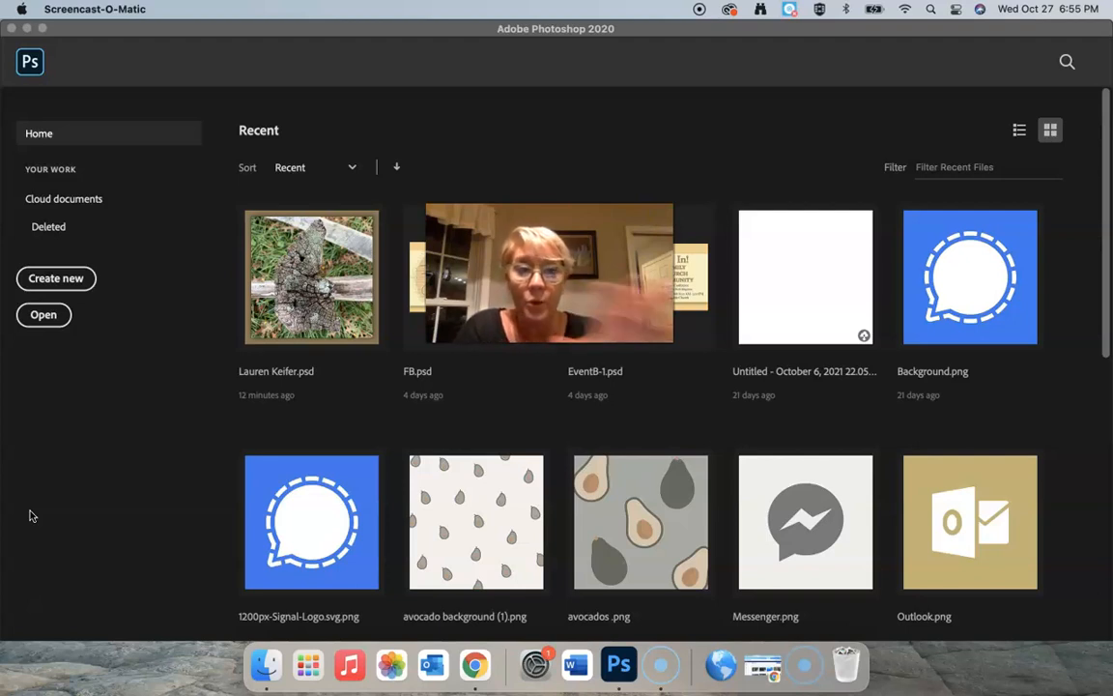
Open the recent document with the framed weathered-wood photo, and float its window before docking it back as a tab.
{"action": "left_click", "coordinate": [317, 274]}
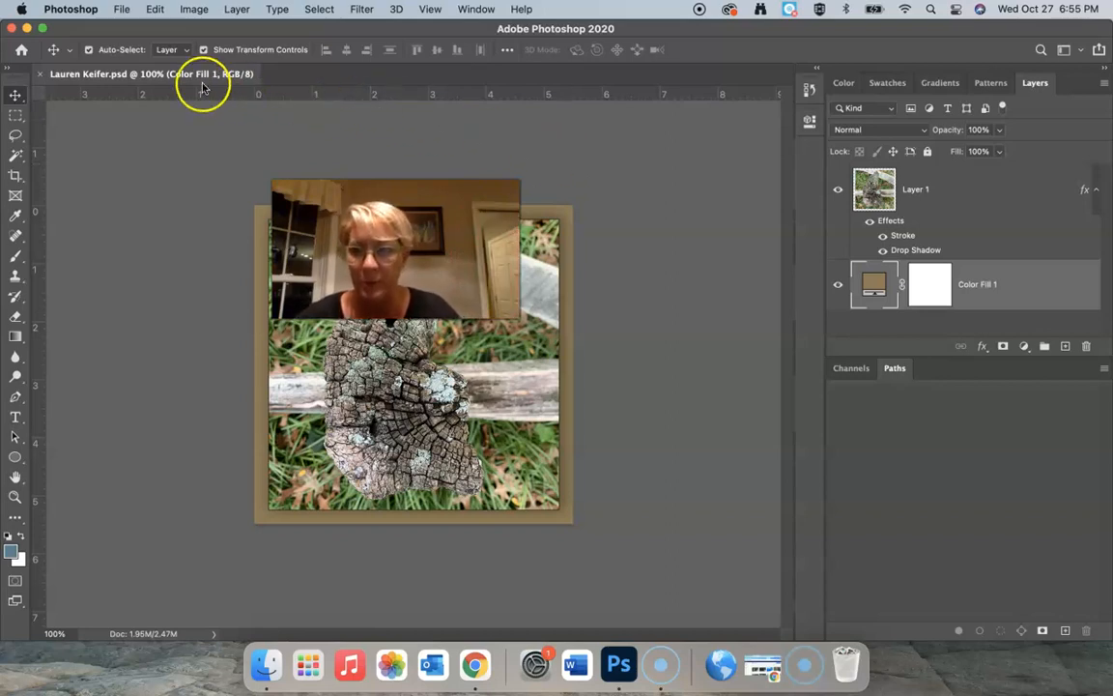
{"action": "left_click_drag", "start_coordinate": [182, 75], "coordinate": [651, 258]}
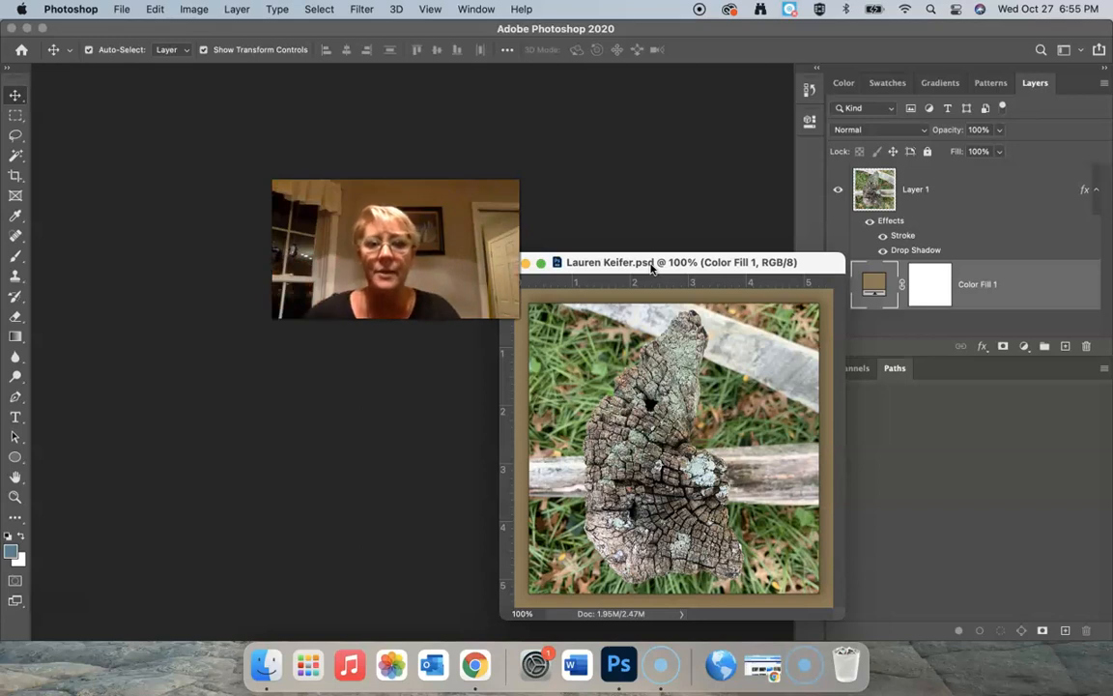
{"action": "left_click_drag", "start_coordinate": [651, 269], "coordinate": [237, 74]}
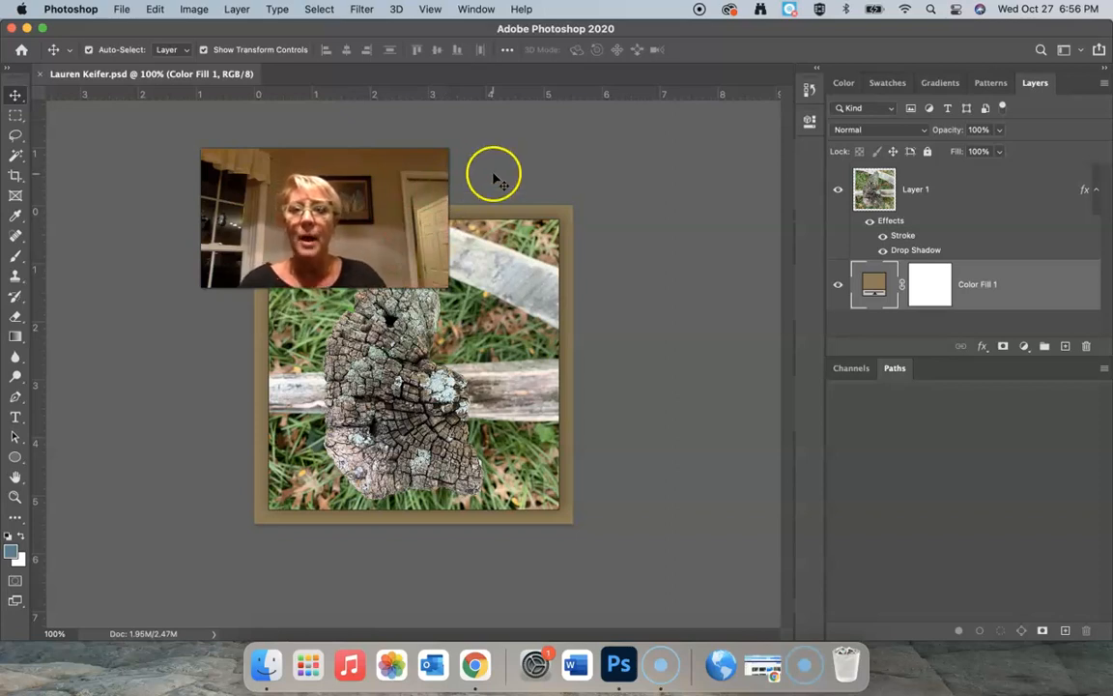
Examine the measurement units available for the document rulers.
{"action": "right_click", "coordinate": [516, 96]}
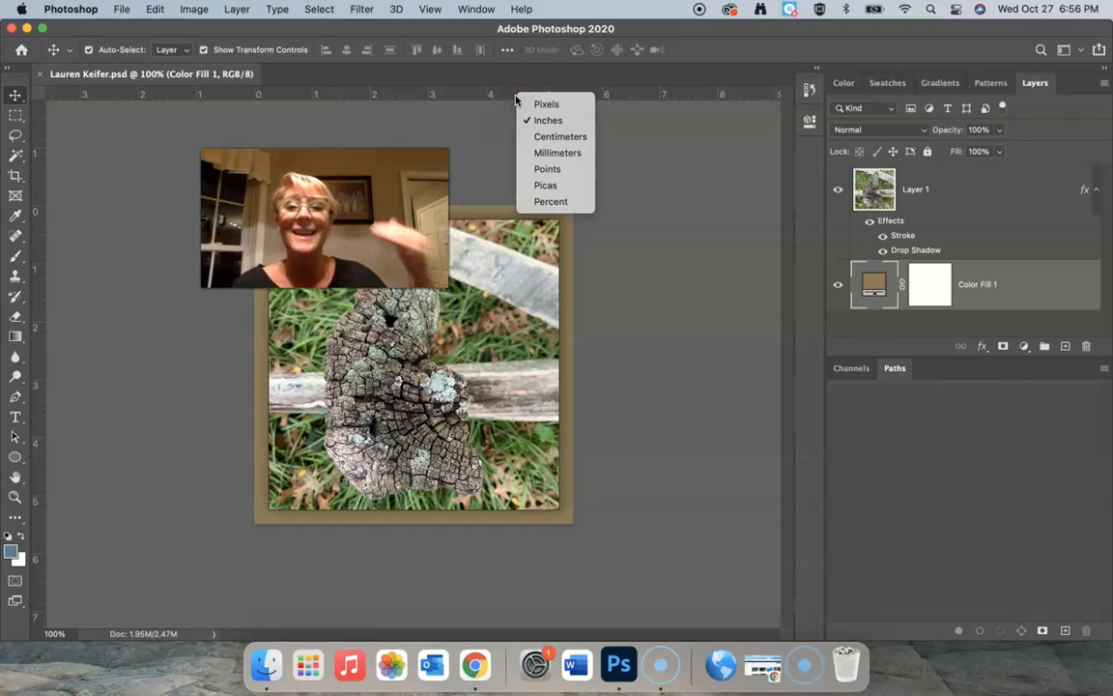
{"action": "right_click", "coordinate": [459, 97]}
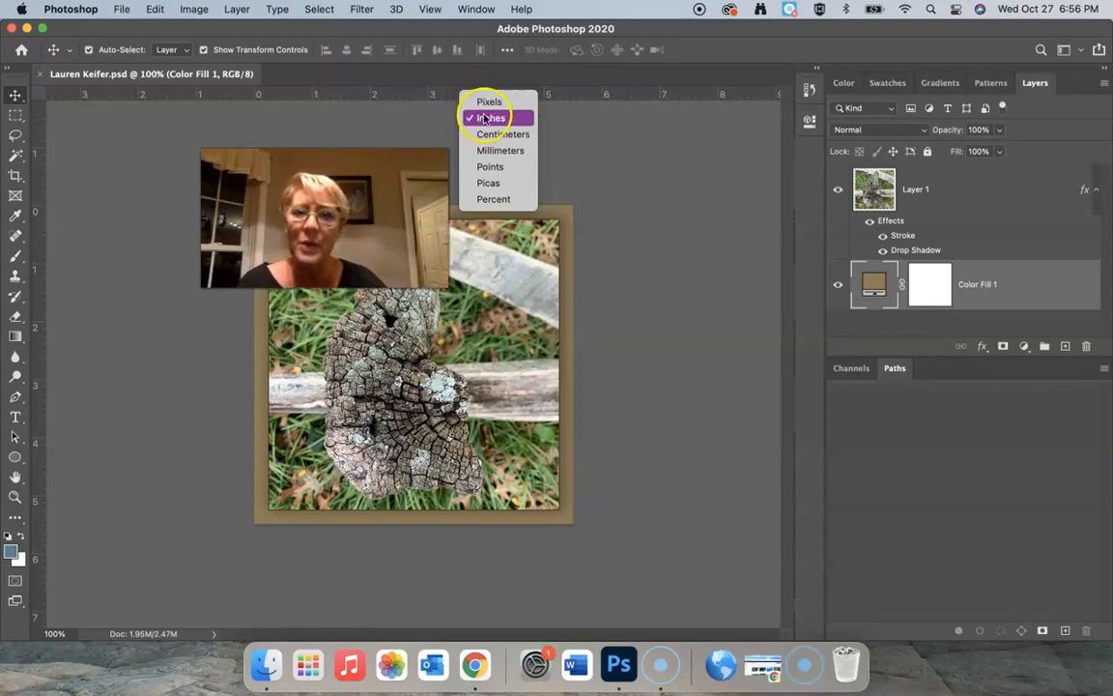
{"action": "left_click", "coordinate": [615, 165]}
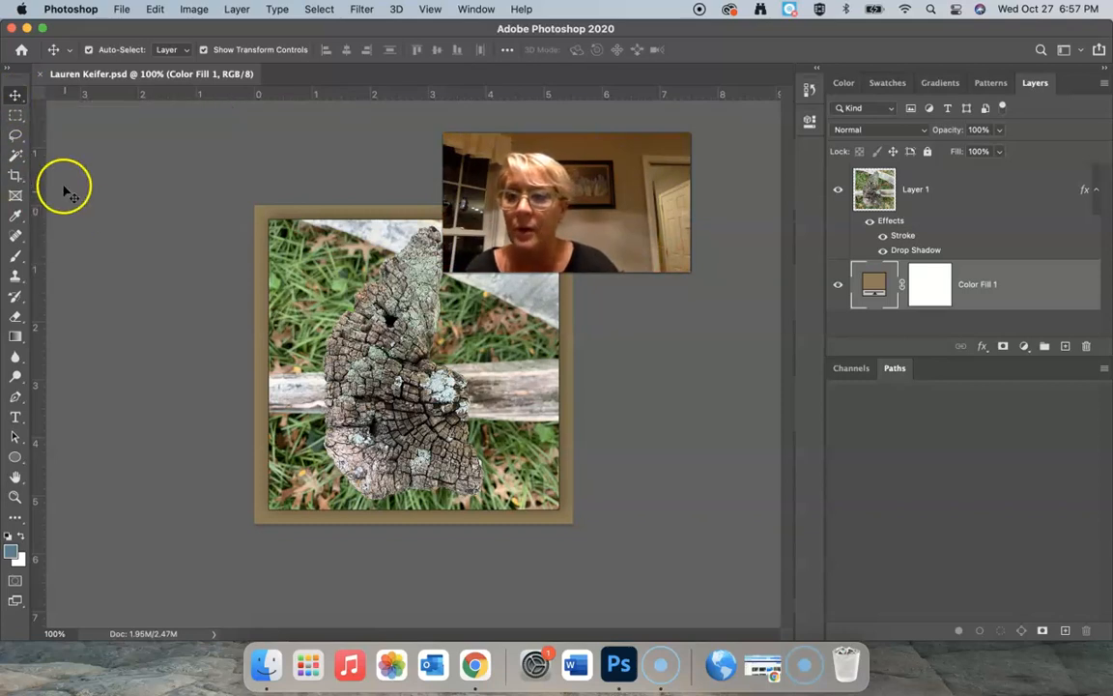
Examine the tool variants grouped under the Move and Lasso tools, and return to the Move tool.
{"action": "left_click", "coordinate": [14, 97]}
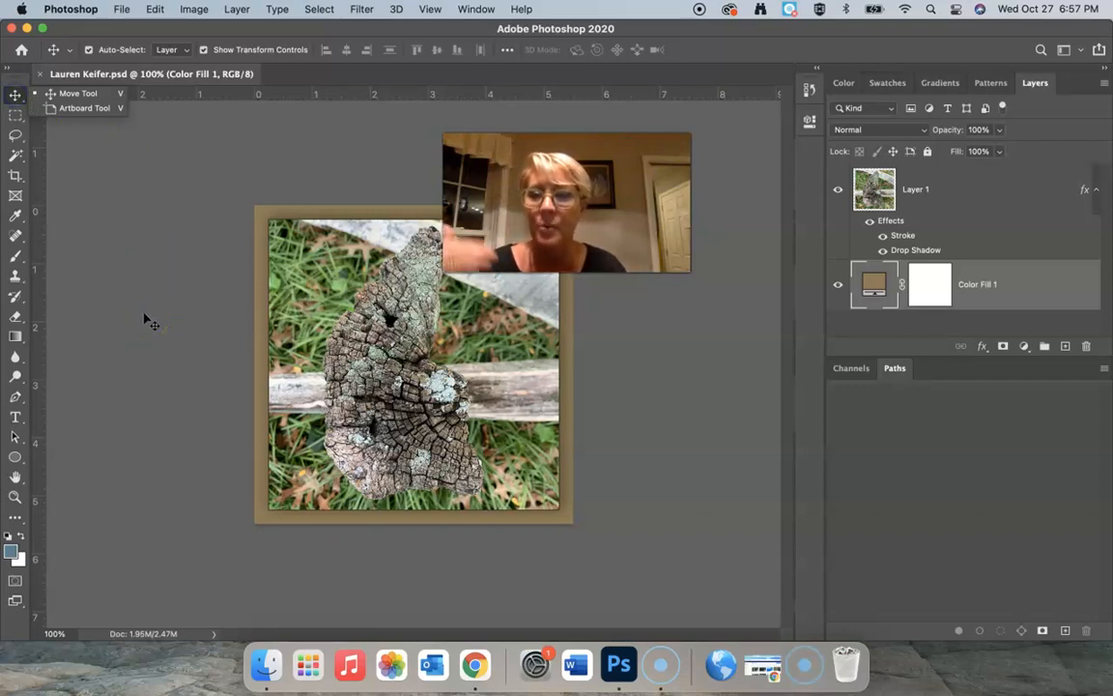
{"action": "left_click", "coordinate": [15, 94]}
{"action": "left_click", "coordinate": [87, 141]}
{"action": "left_click", "coordinate": [14, 97]}
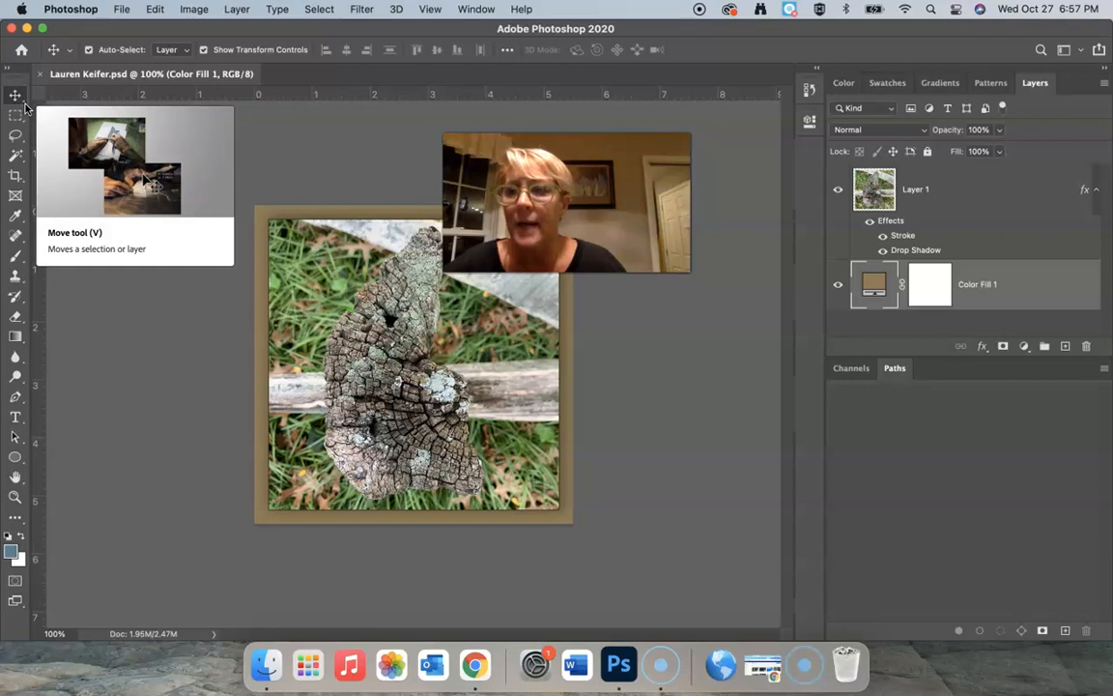
{"action": "left_click", "coordinate": [24, 104]}
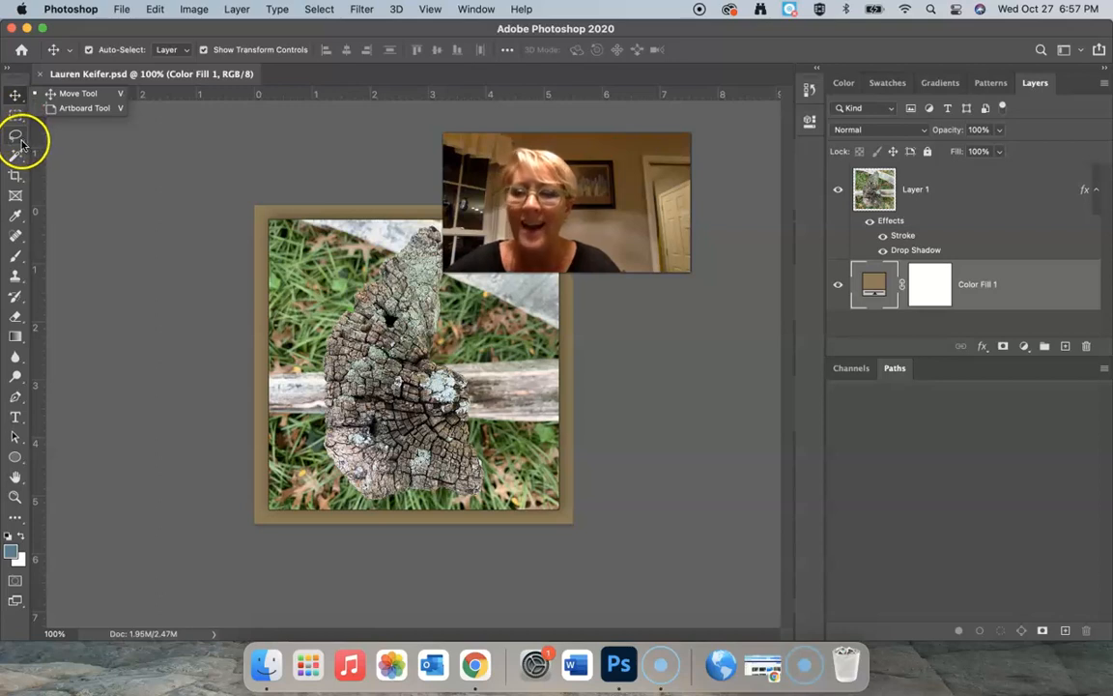
{"action": "left_click", "coordinate": [16, 139]}
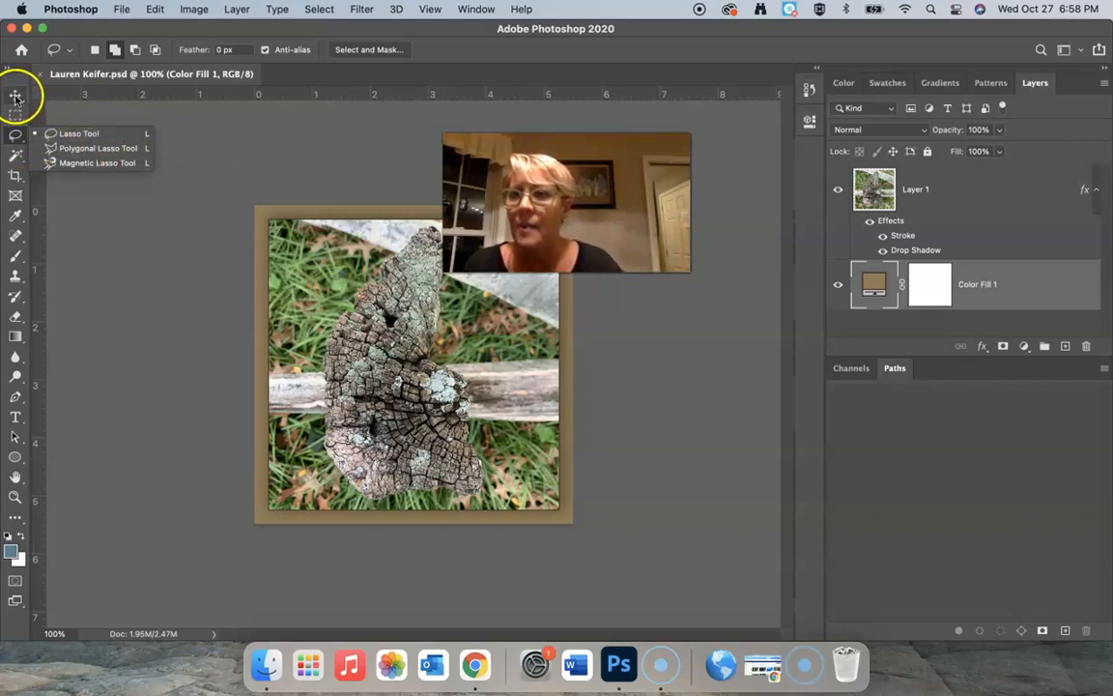
{"action": "key", "text": "v"}
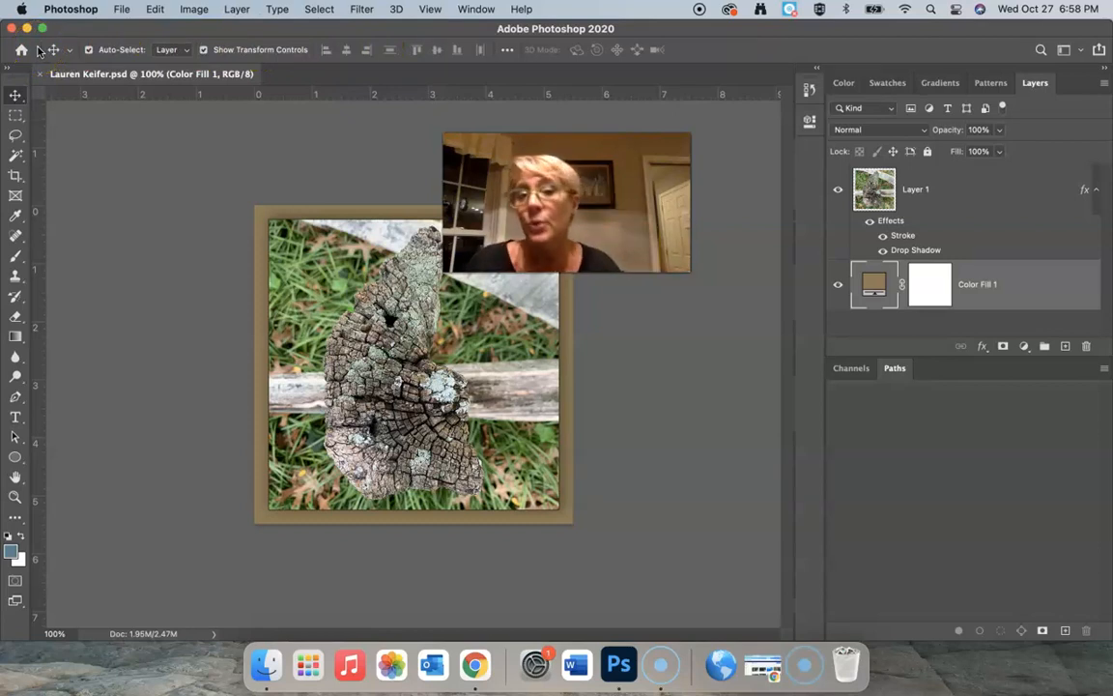
Compare the options of the Rectangular Marquee, Lasso and Magic Wand tools, and return to the Move tool.
{"action": "left_click", "coordinate": [16, 114]}
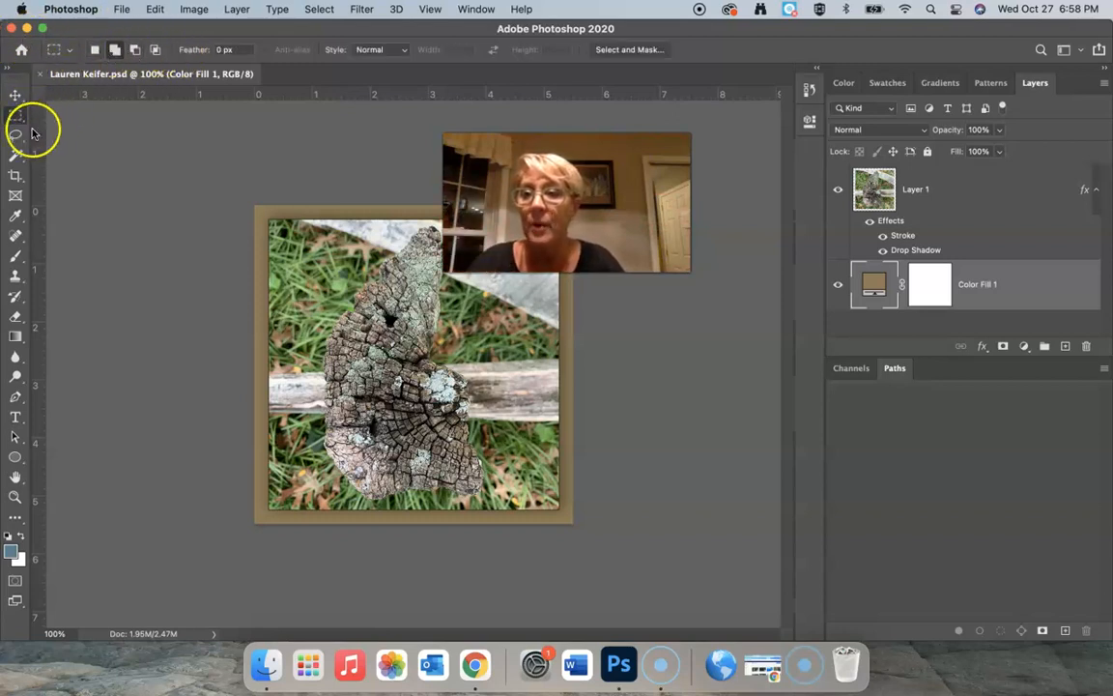
{"action": "left_click", "coordinate": [19, 138]}
{"action": "left_click", "coordinate": [16, 156]}
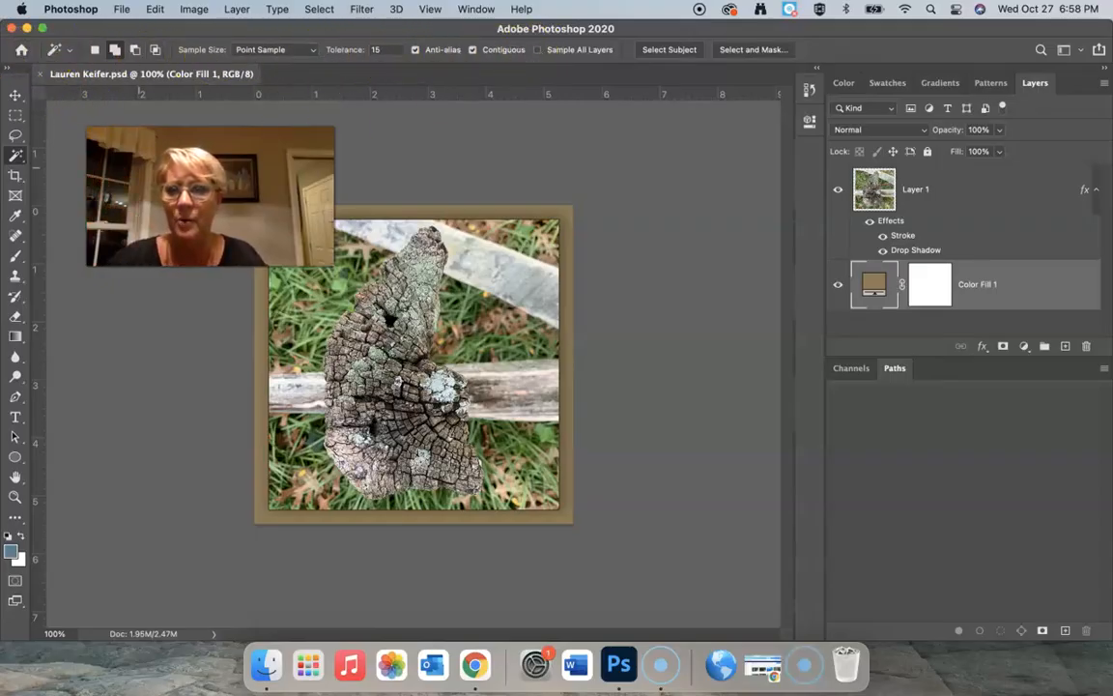
{"action": "left_click", "coordinate": [14, 96]}
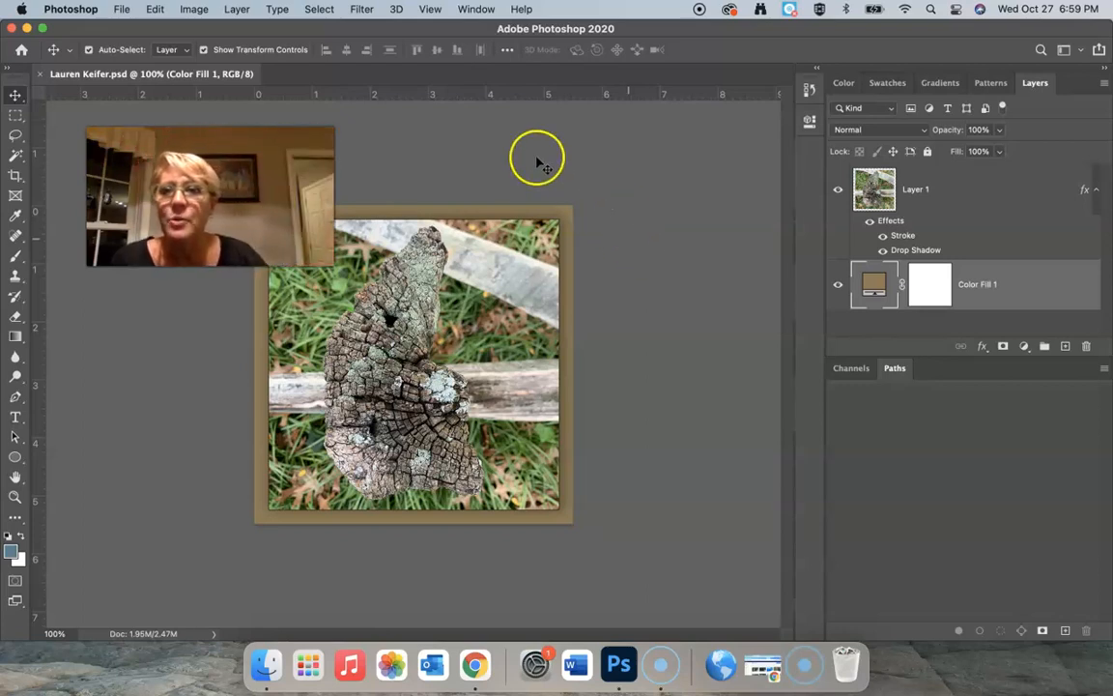
{"action": "left_click", "coordinate": [124, 10]}
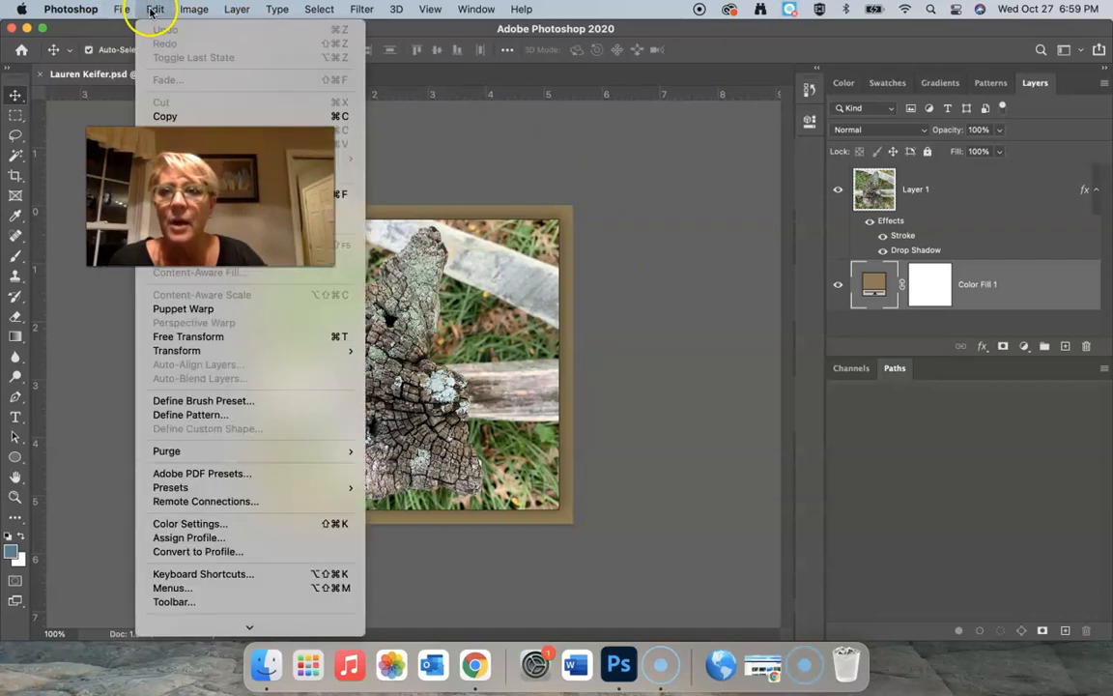
{"action": "mouse_move", "coordinate": [189, 10]}
{"action": "mouse_move", "coordinate": [241, 13]}
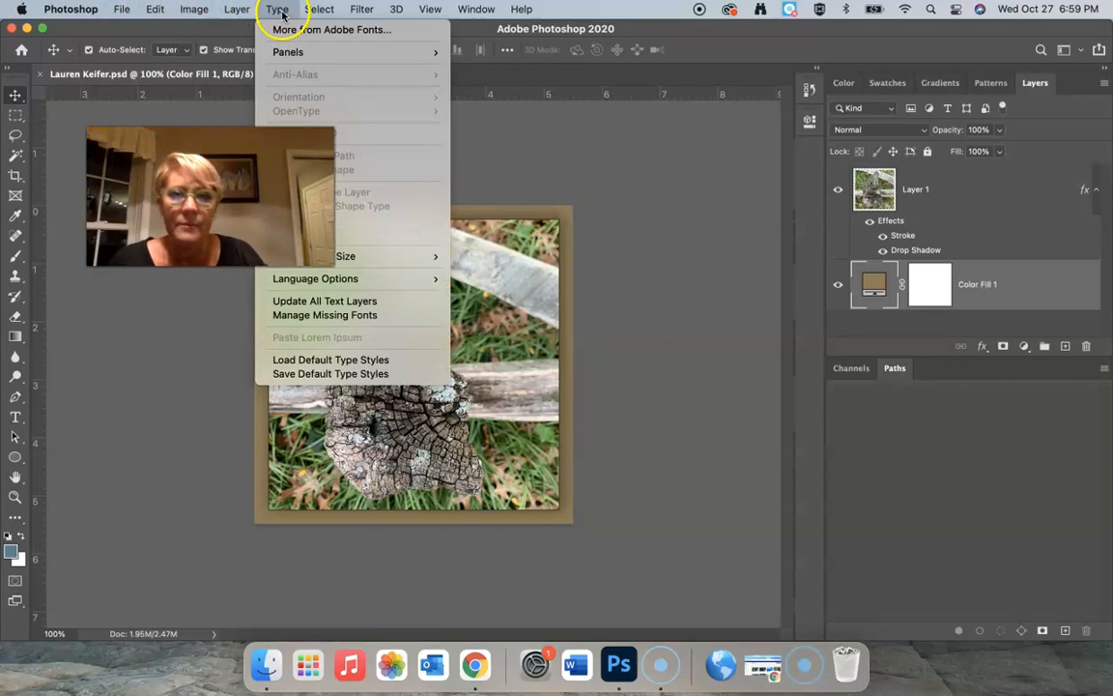
{"action": "mouse_move", "coordinate": [333, 12]}
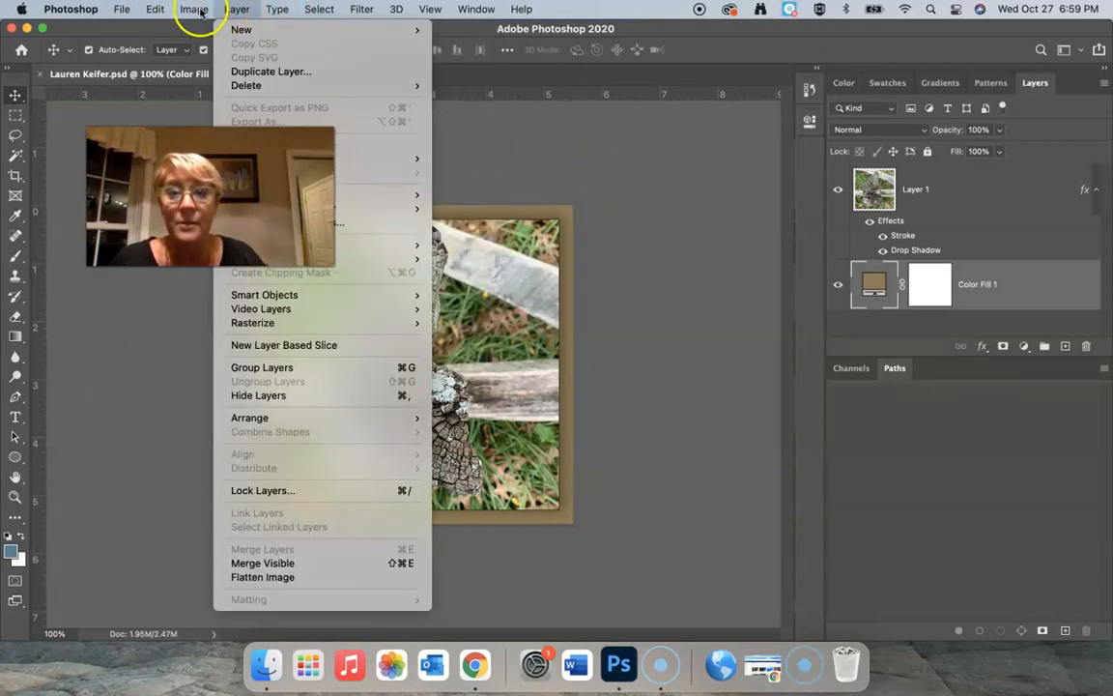
Hide the Tools panel and display it again.
{"action": "mouse_move", "coordinate": [471, 10]}
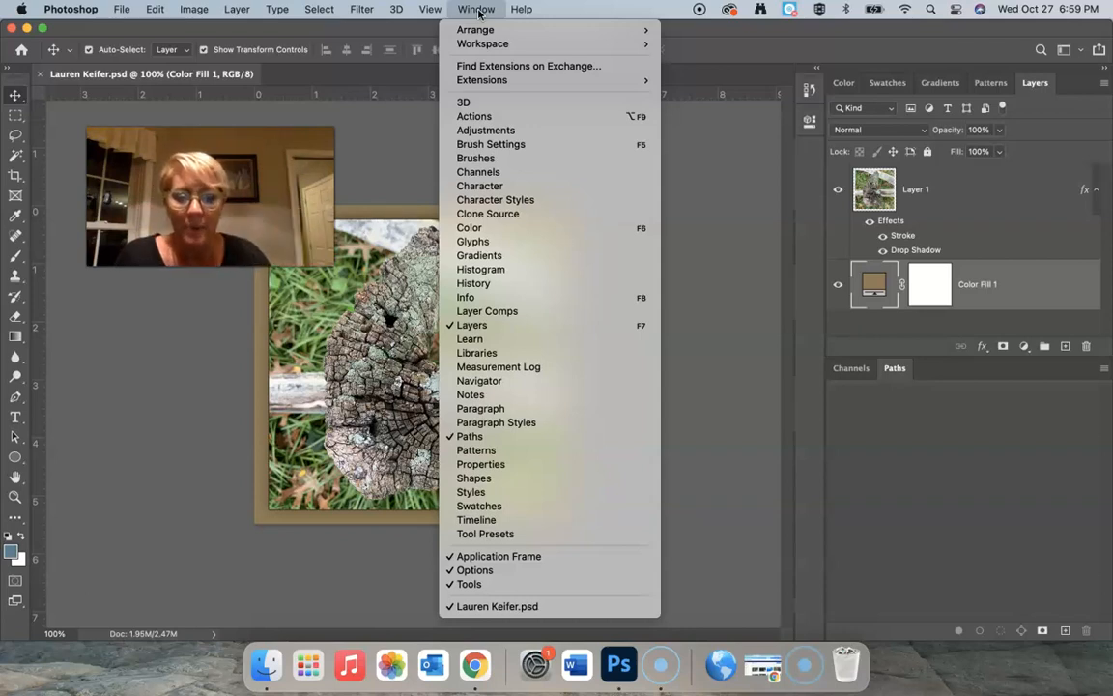
{"action": "left_click", "coordinate": [470, 585]}
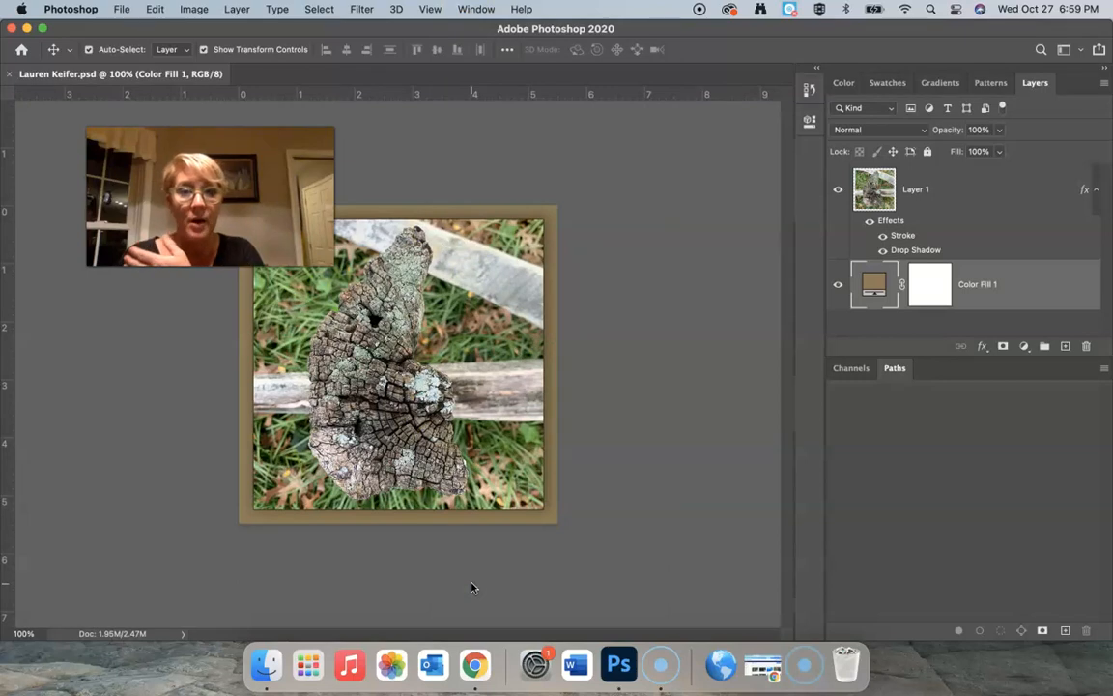
{"action": "left_click", "coordinate": [473, 8]}
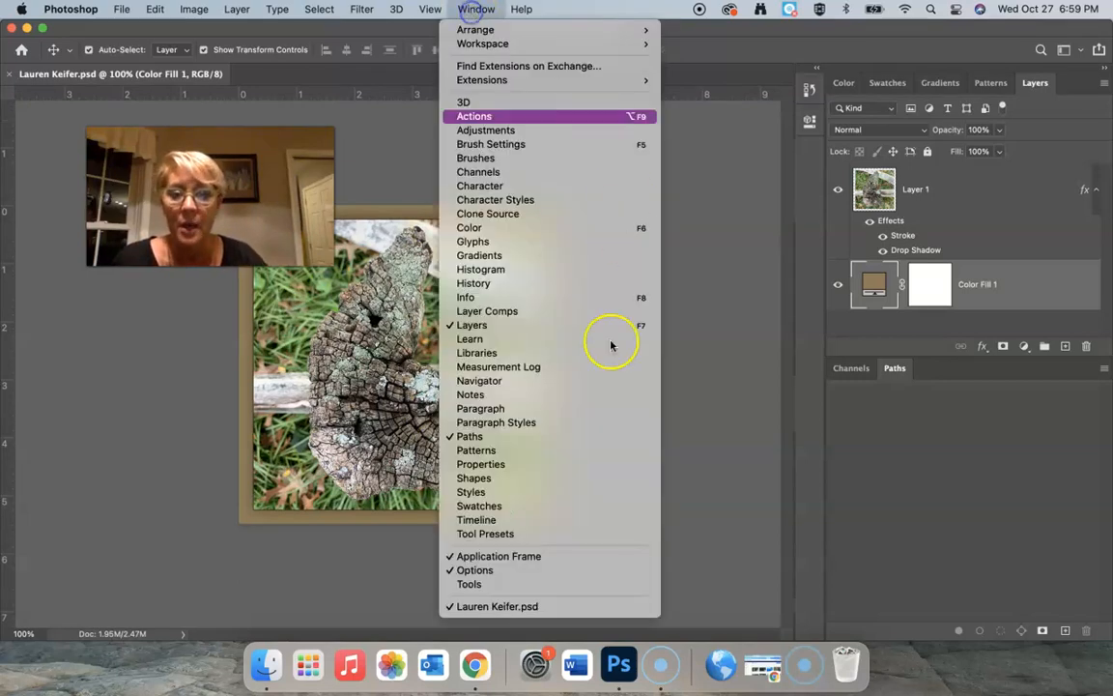
{"action": "left_click", "coordinate": [493, 584]}
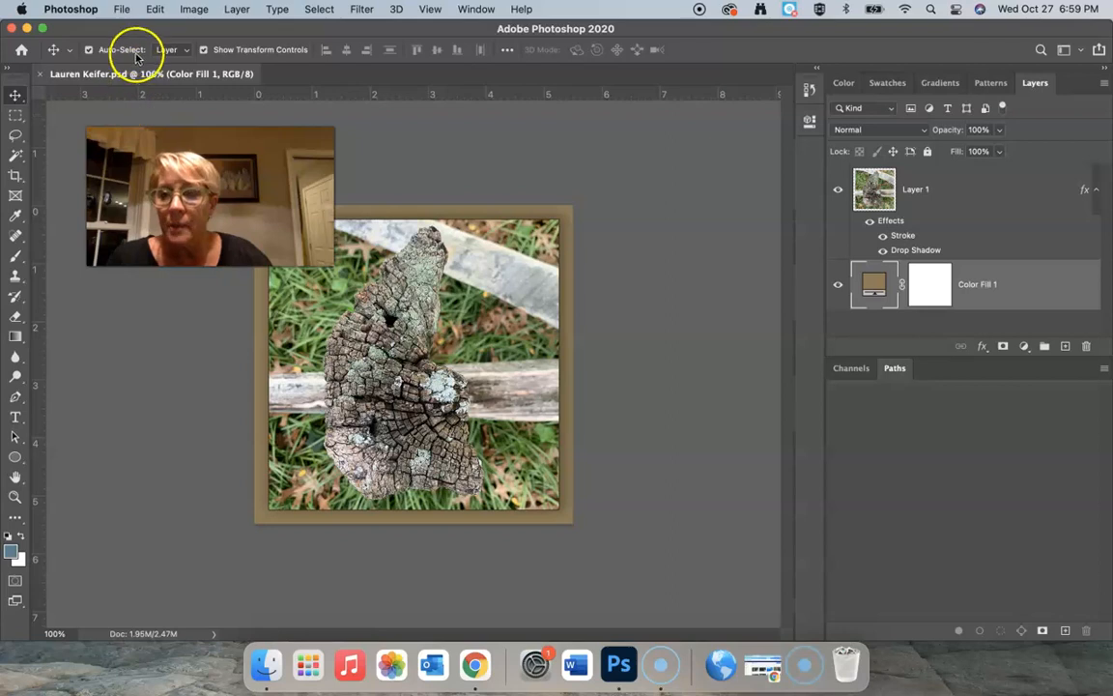
Move the application window aside to expose the desktop, look over the File commands, and restore the window to full screen size.
{"action": "left_click_drag", "start_coordinate": [144, 28], "coordinate": [519, 189]}
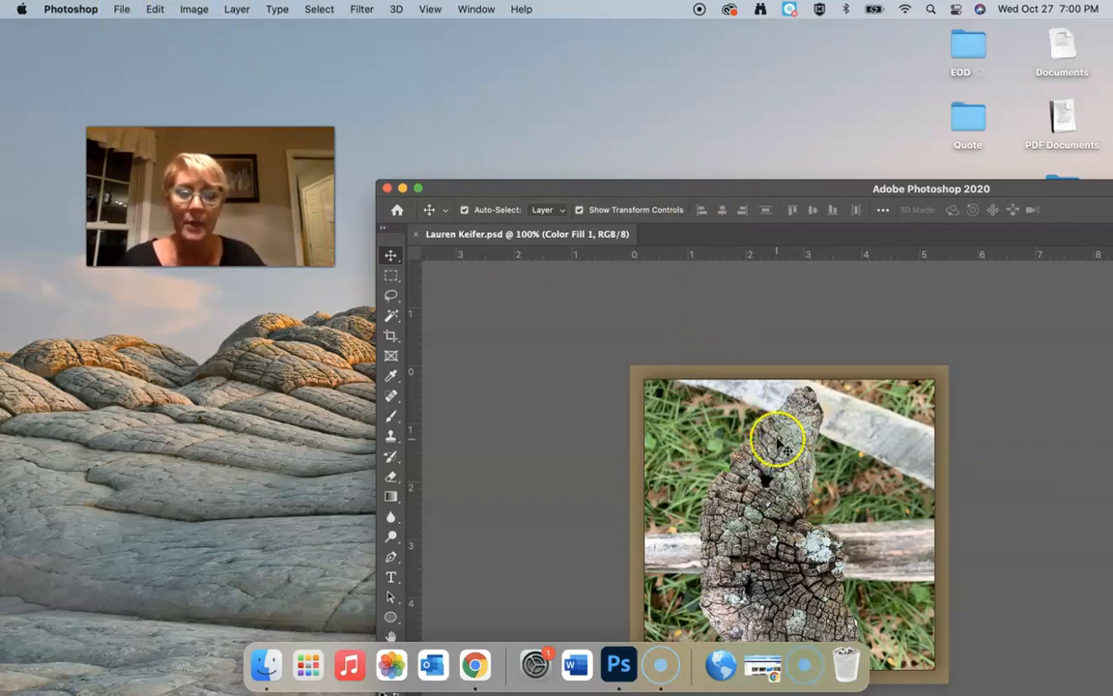
{"action": "left_click", "coordinate": [123, 10]}
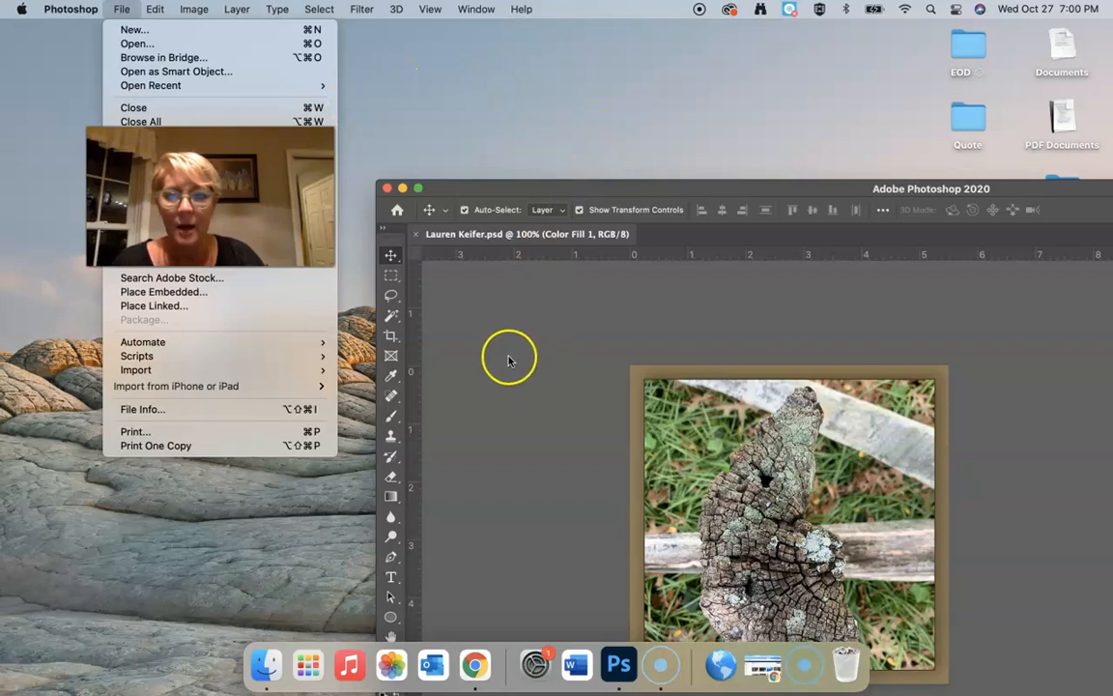
{"action": "left_click", "coordinate": [89, 179]}
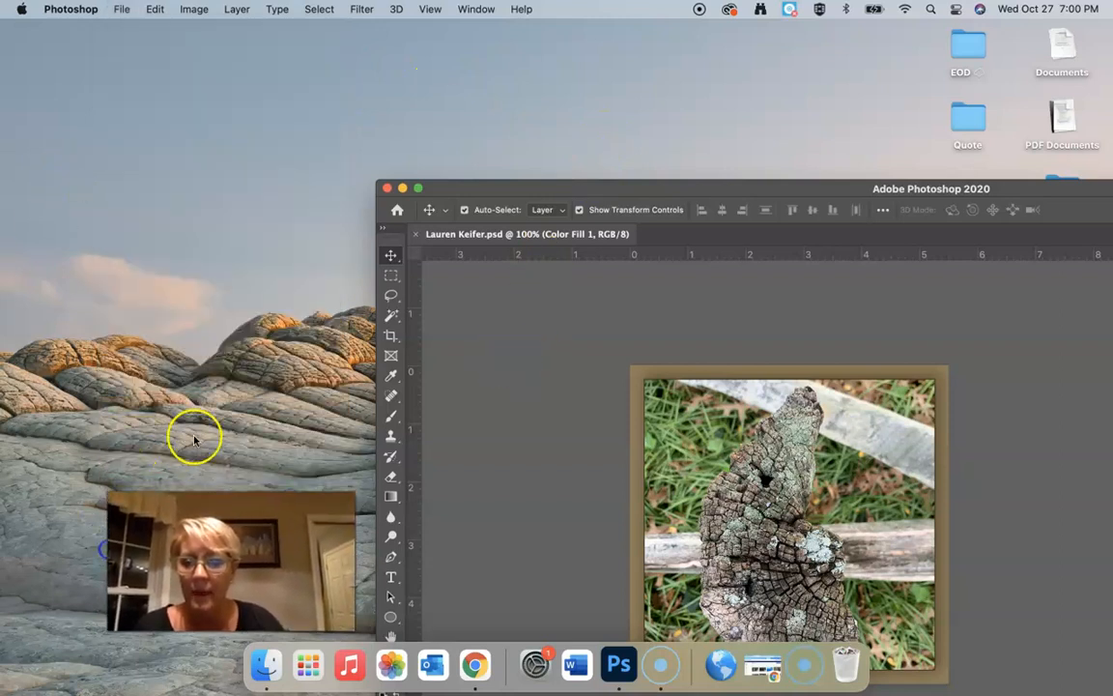
{"action": "left_click", "coordinate": [122, 9]}
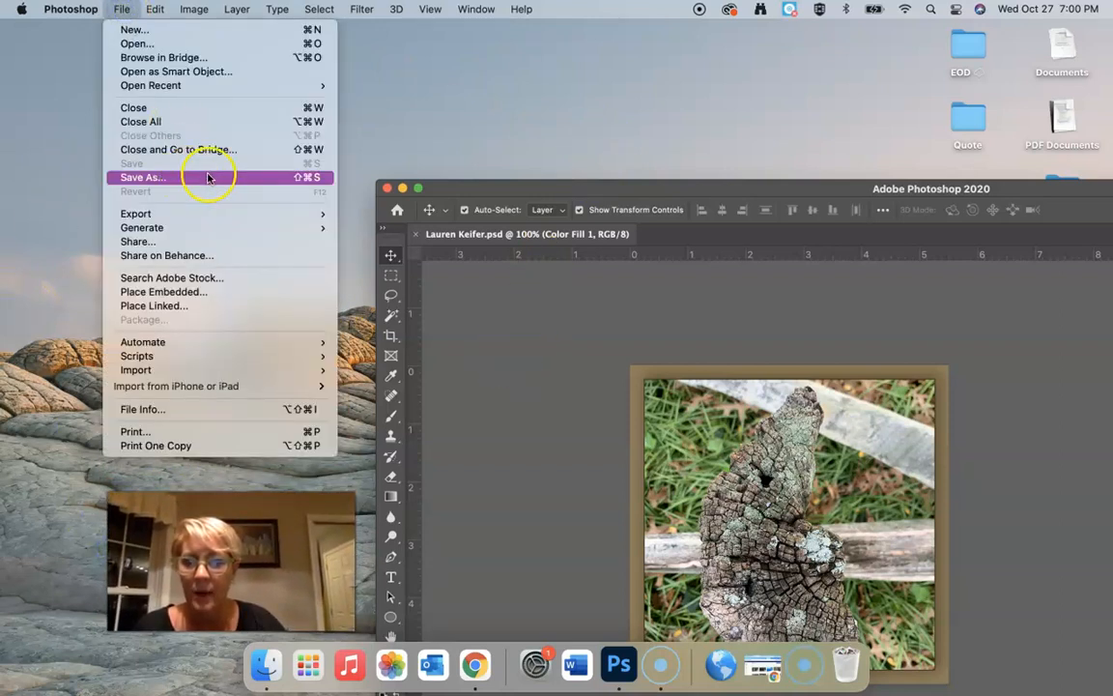
{"action": "left_click", "coordinate": [188, 53]}
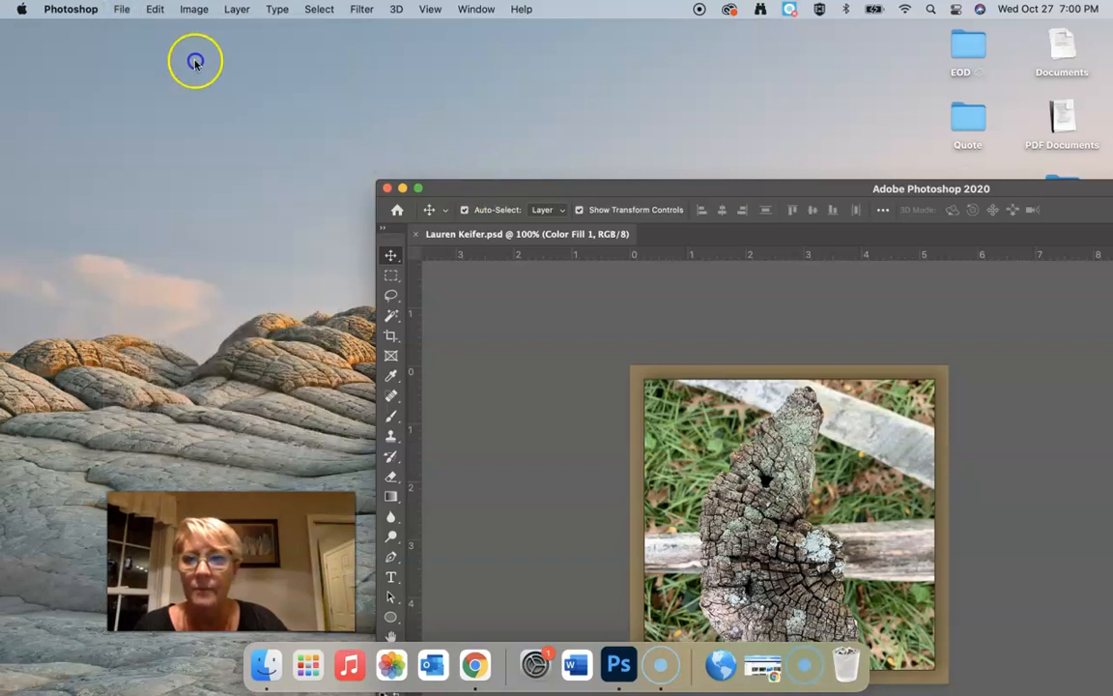
{"action": "double_click", "coordinate": [458, 186]}
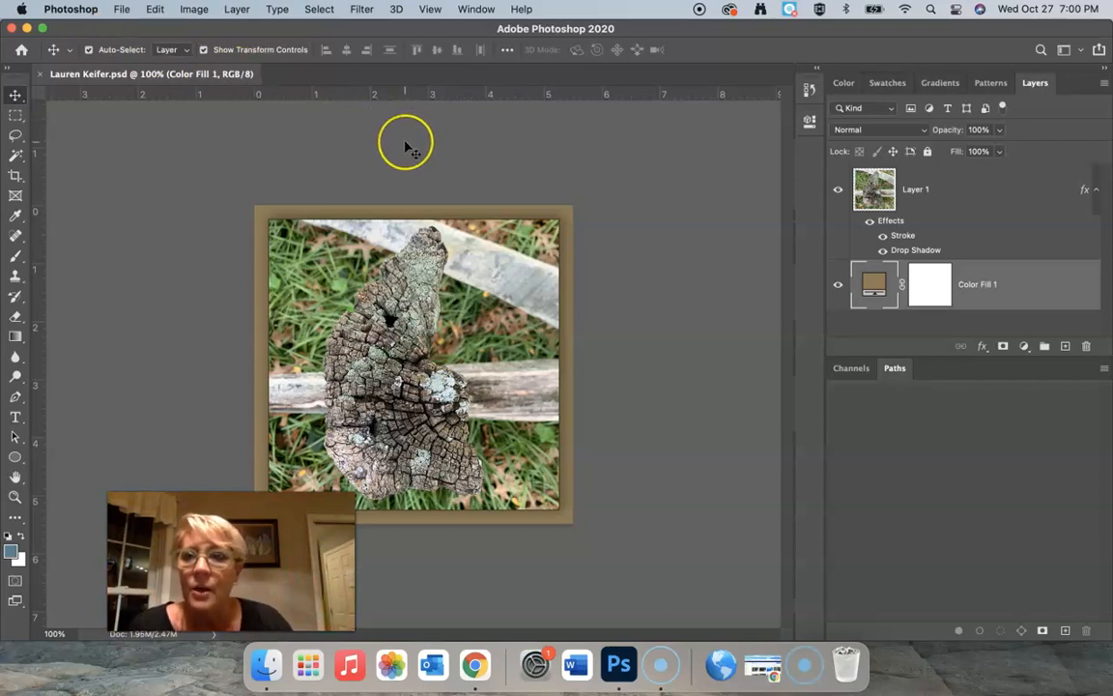
{"action": "left_click", "coordinate": [437, 154]}
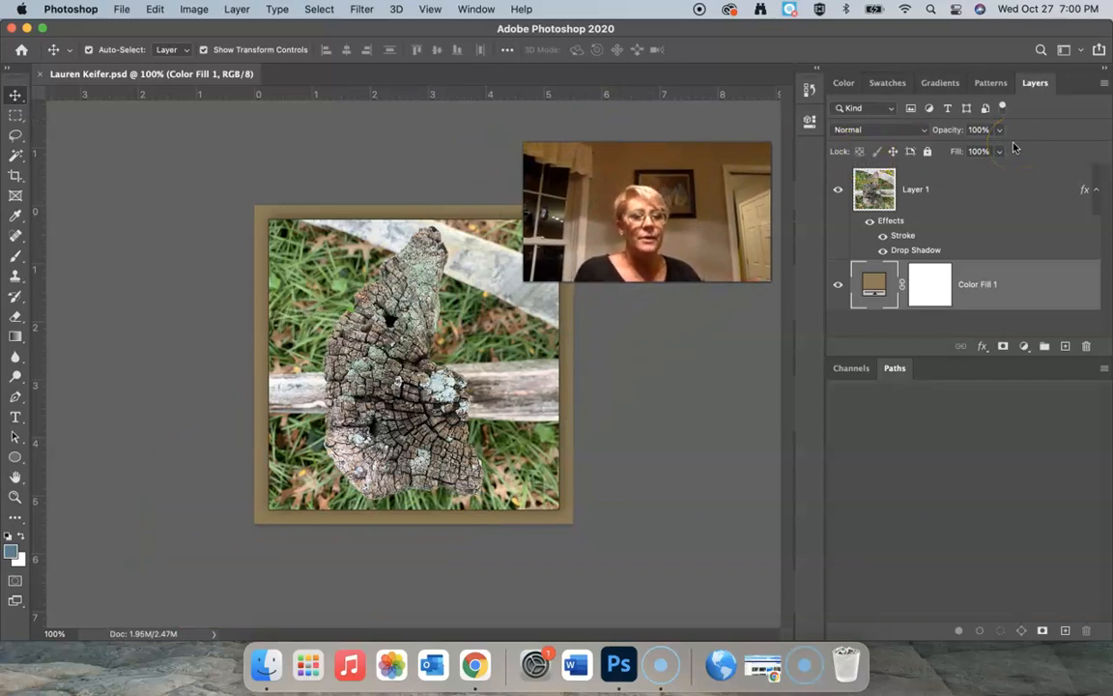
Look through the Color, Swatches, Gradients and Patterns panels, and return to Layers.
{"action": "left_click", "coordinate": [843, 83]}
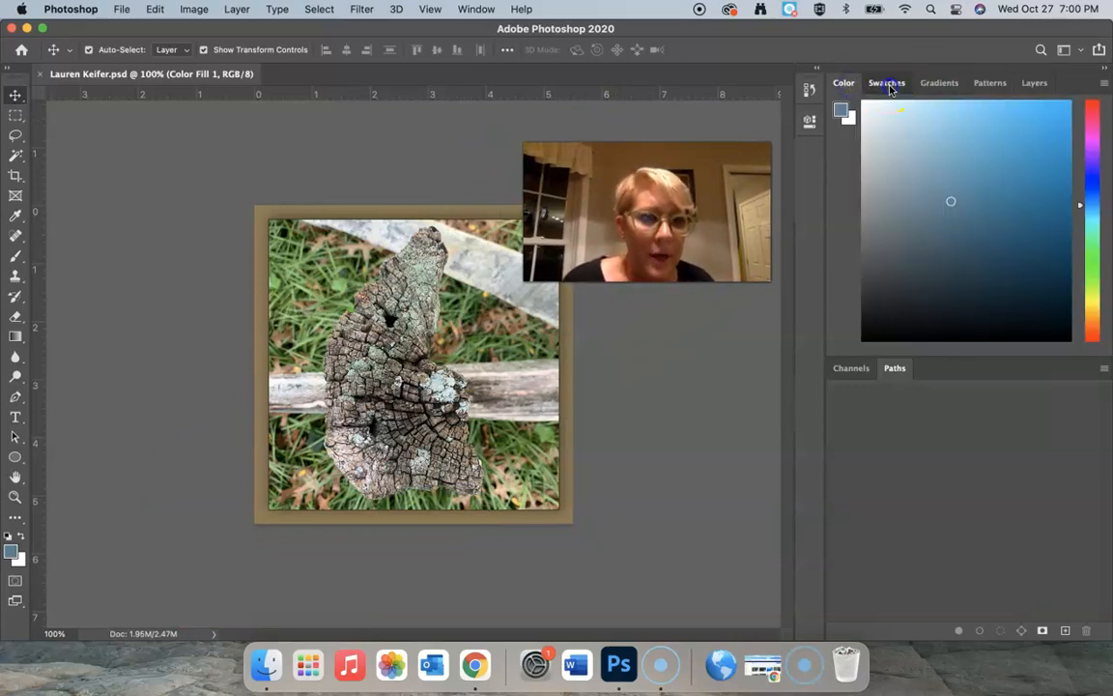
{"action": "left_click", "coordinate": [889, 84]}
{"action": "left_click", "coordinate": [937, 85]}
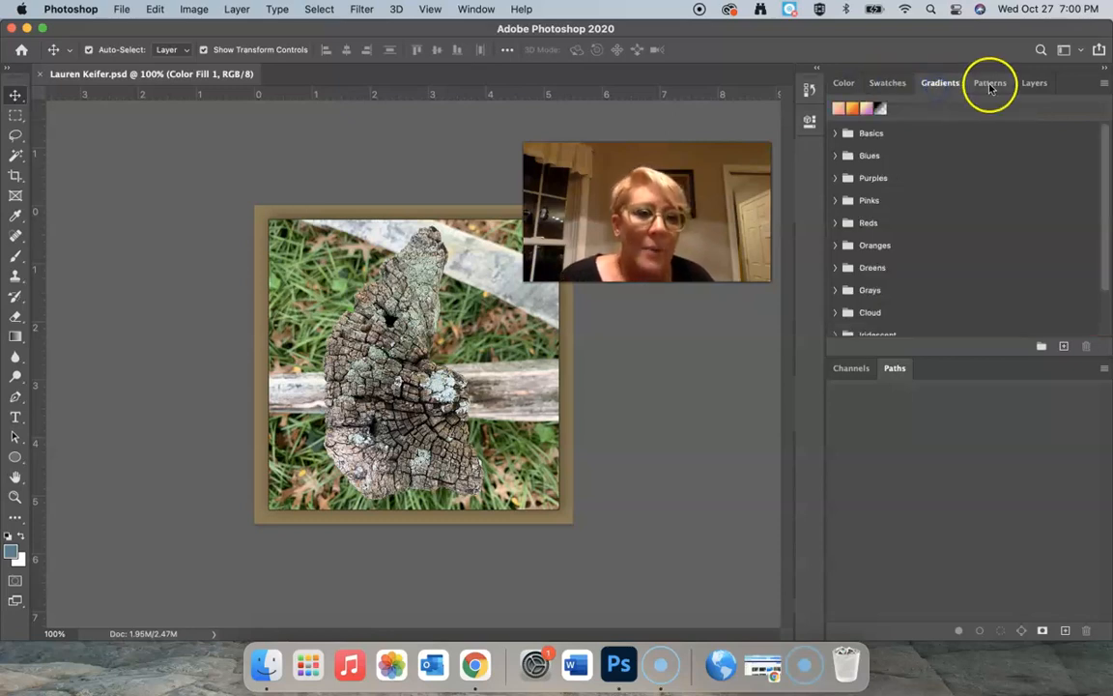
{"action": "left_click", "coordinate": [990, 85]}
{"action": "left_click", "coordinate": [1026, 86]}
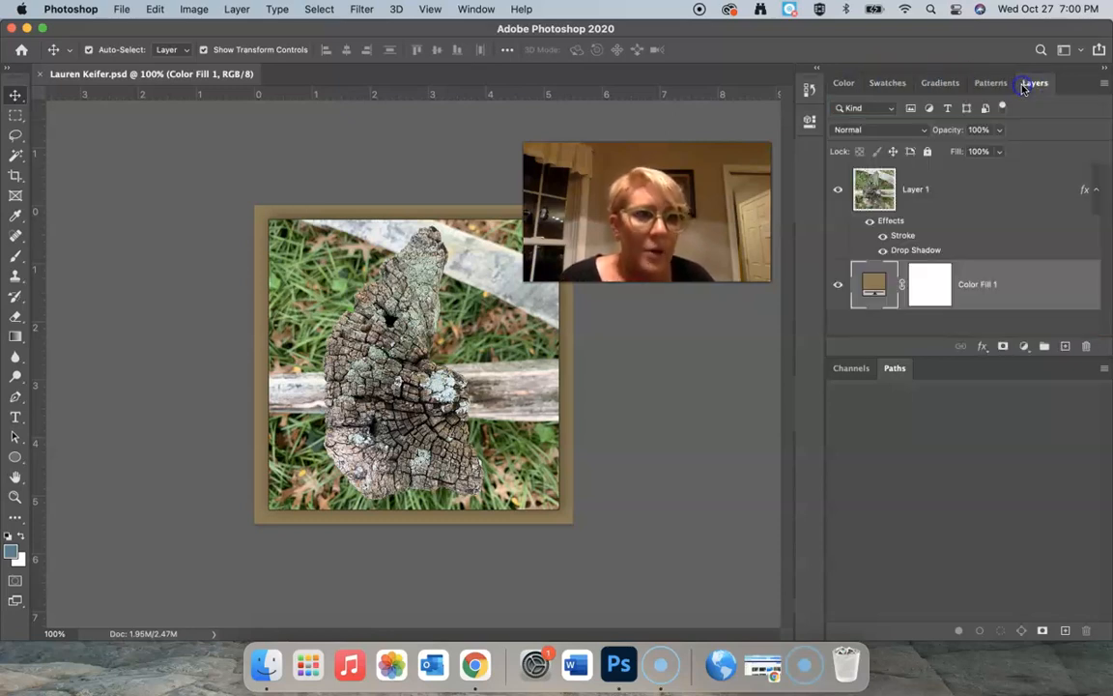
Move Layers to the first place in its panel group and make the group taller by shrinking the Channels and Paths group.
{"action": "left_click_drag", "start_coordinate": [1042, 87], "coordinate": [846, 87]}
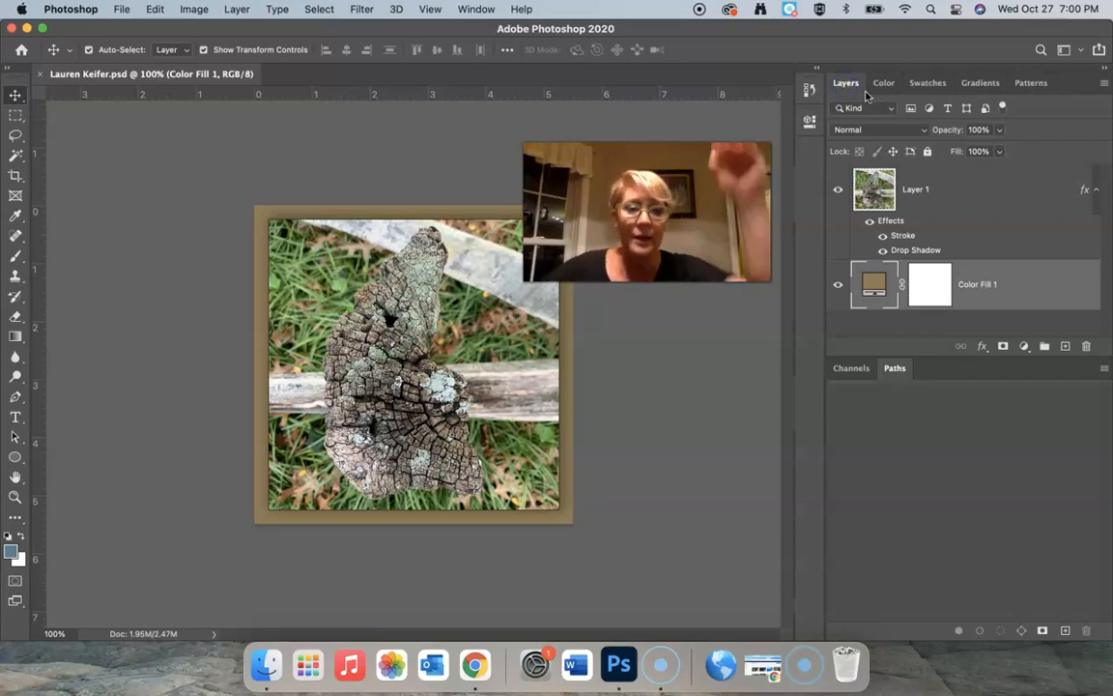
{"action": "left_click", "coordinate": [998, 197]}
{"action": "left_click_drag", "start_coordinate": [944, 355], "coordinate": [944, 599]}
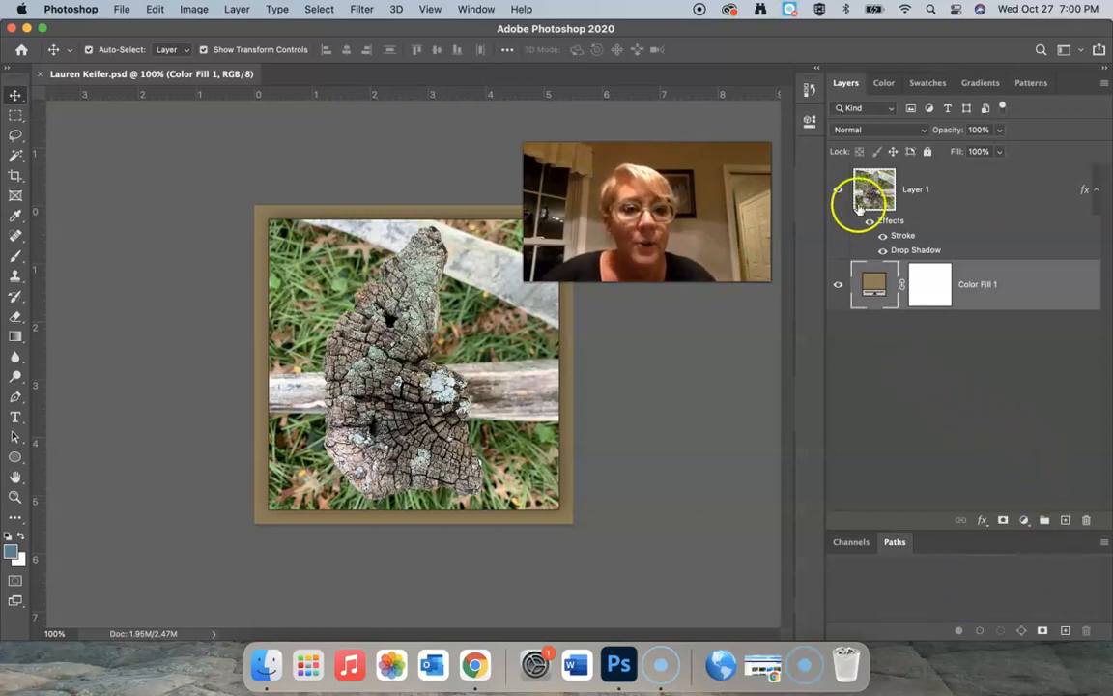
Expand the docked History and Properties panels and collapse them back to icons.
{"action": "left_click", "coordinate": [818, 70]}
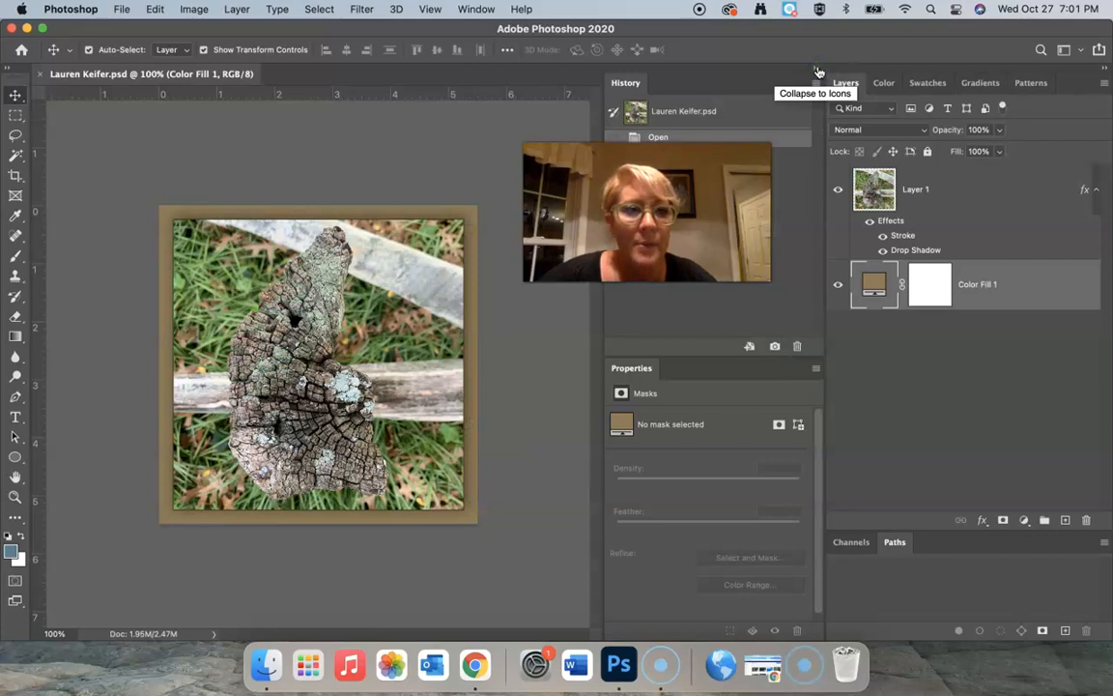
{"action": "left_click", "coordinate": [818, 70]}
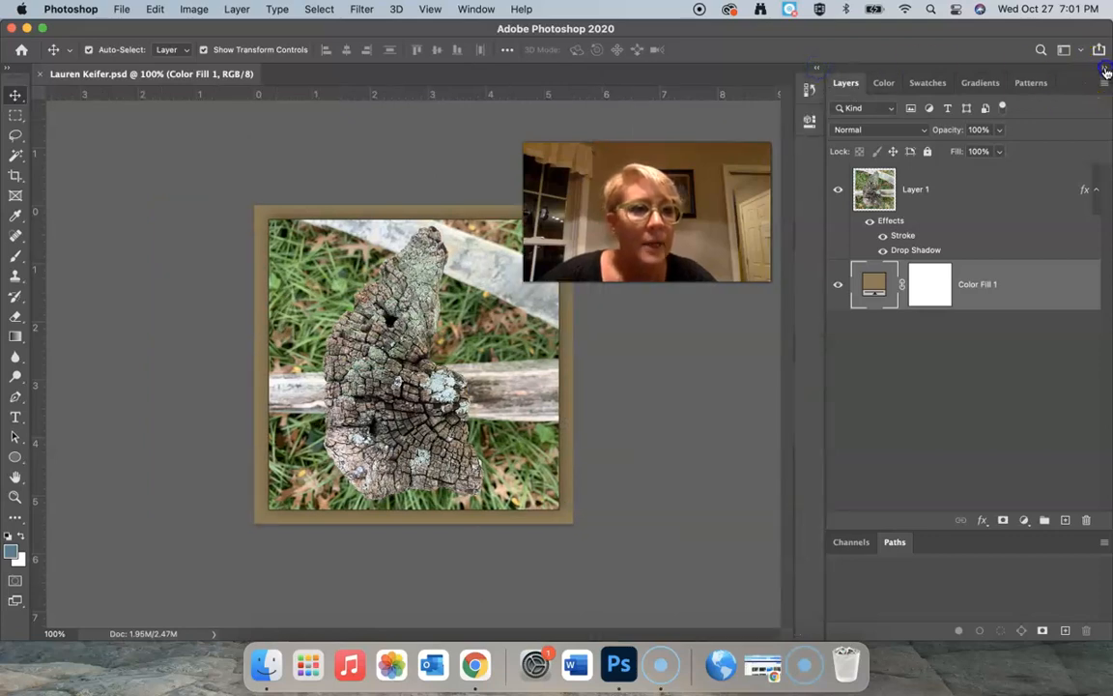
Collapse the main panel dock to icons and expand it again.
{"action": "left_click", "coordinate": [1106, 69]}
{"action": "left_click", "coordinate": [1106, 69]}
Hide Layer 1 to view only the color fill beneath it, and show the layer again.
{"action": "left_click", "coordinate": [1009, 305]}
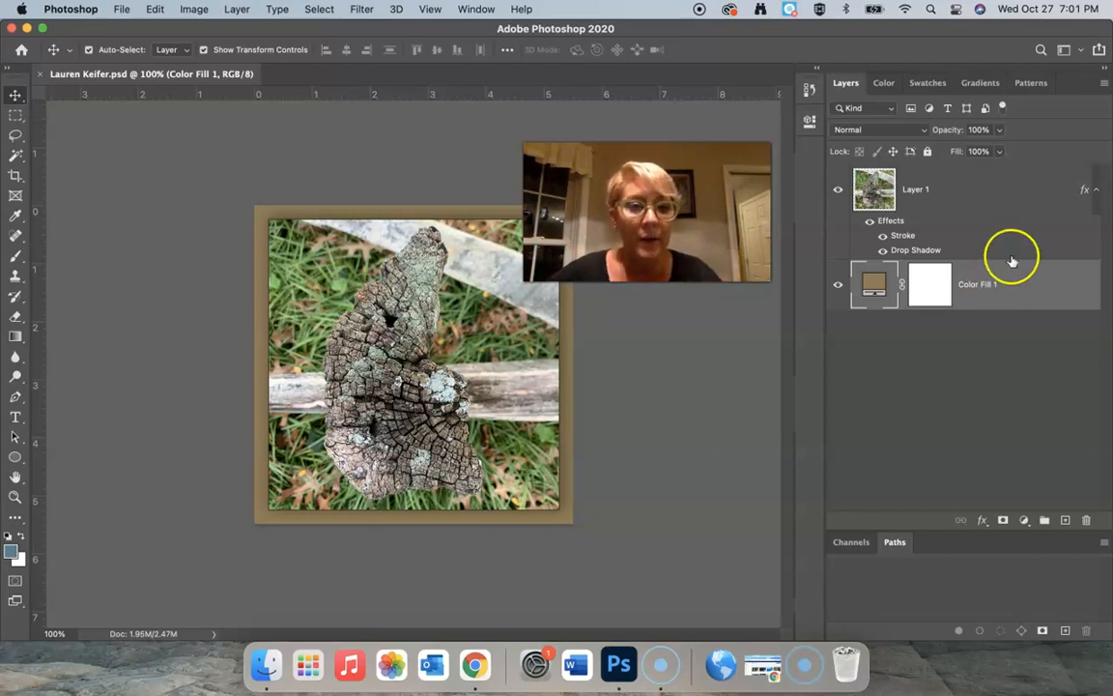
{"action": "left_click", "coordinate": [838, 190]}
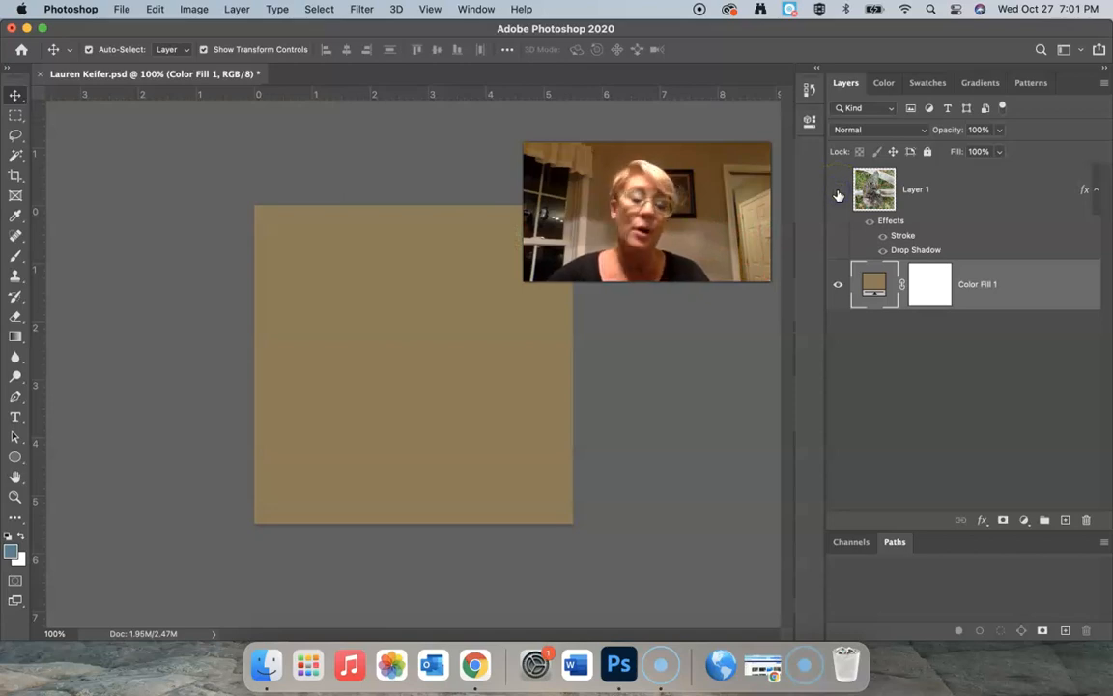
{"action": "left_click", "coordinate": [839, 190]}
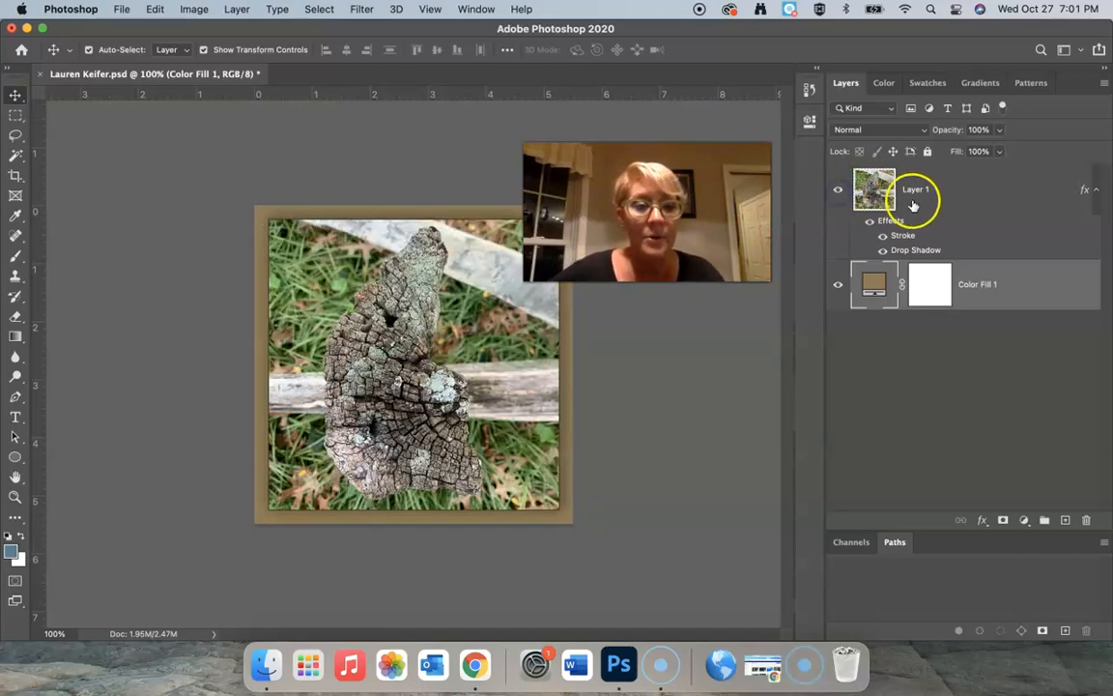
Try out large thumbnails, small thumbnails and no thumbnails for the layer list.
{"action": "right_click", "coordinate": [868, 184]}
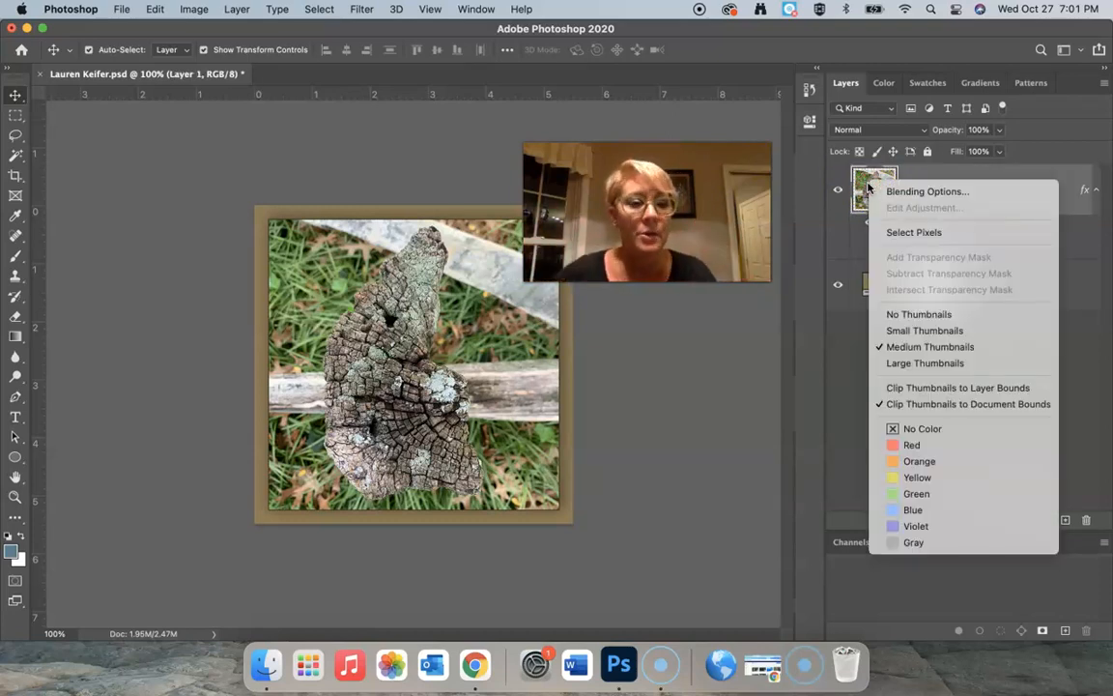
{"action": "left_click", "coordinate": [923, 363]}
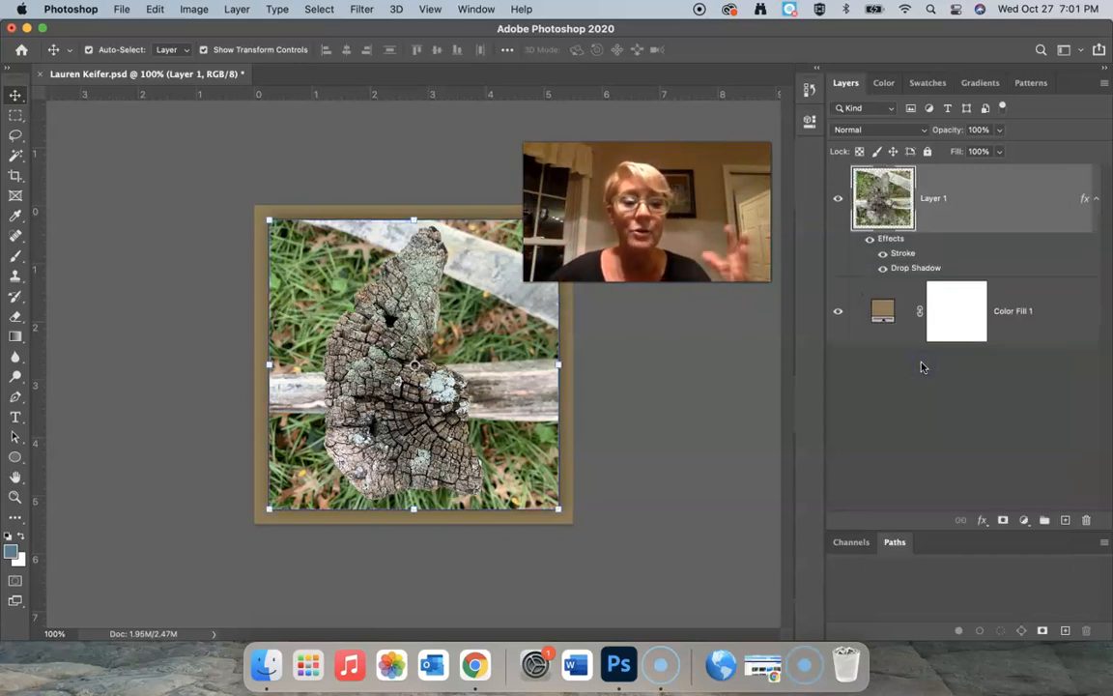
{"action": "right_click", "coordinate": [889, 190]}
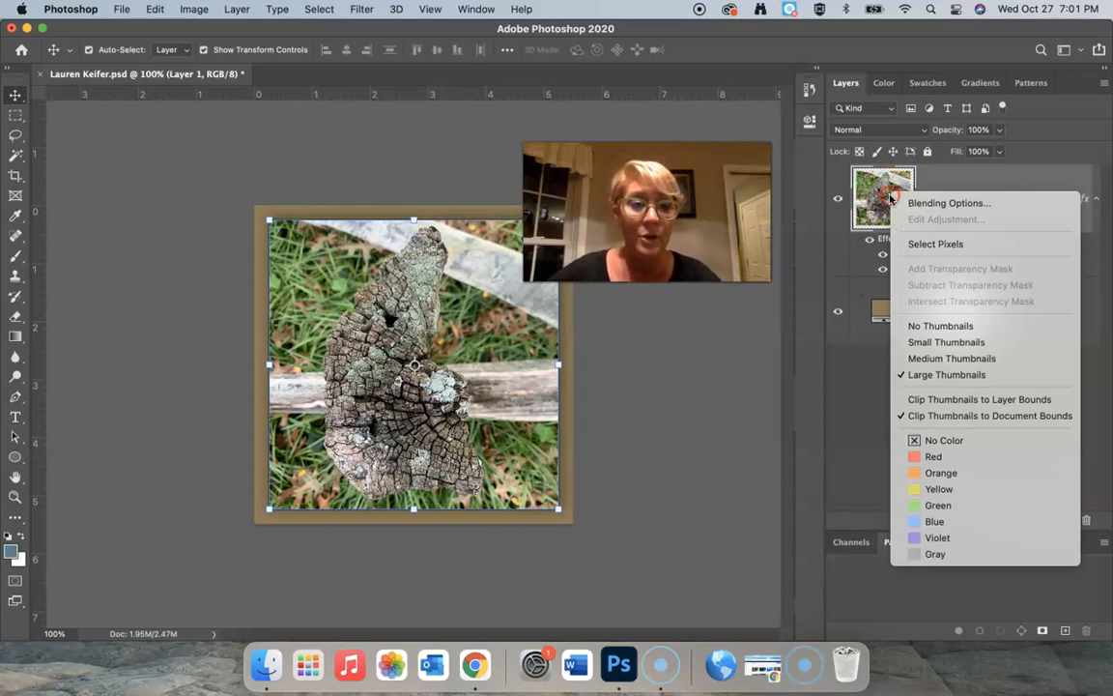
{"action": "left_click", "coordinate": [960, 343]}
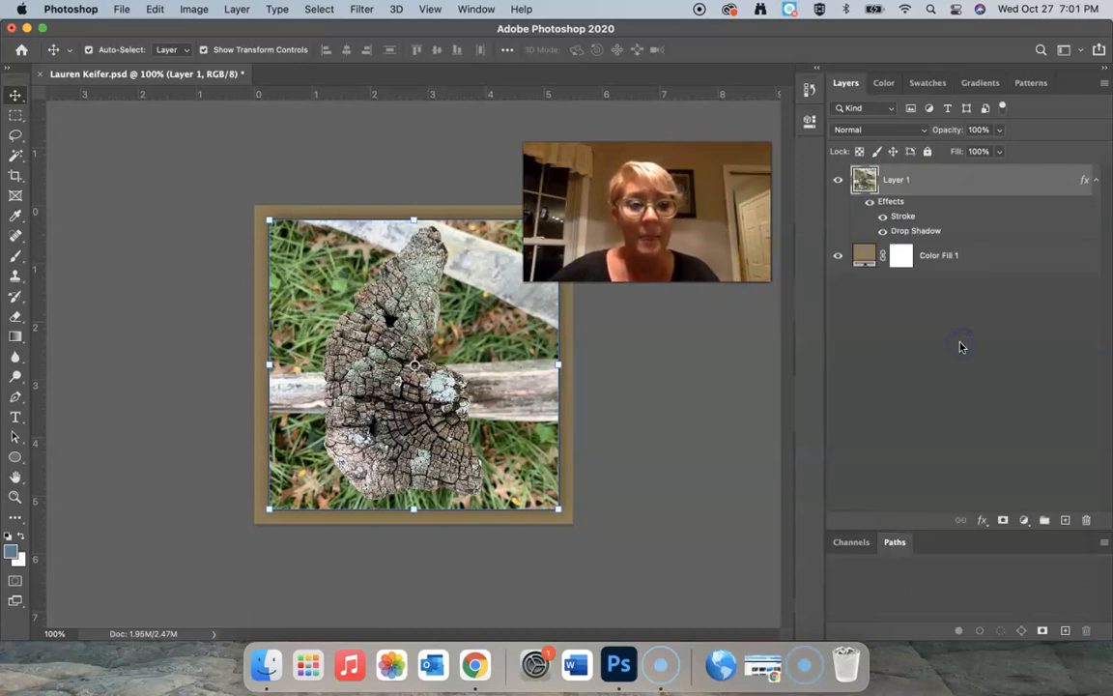
{"action": "right_click", "coordinate": [864, 179]}
{"action": "left_click", "coordinate": [898, 310]}
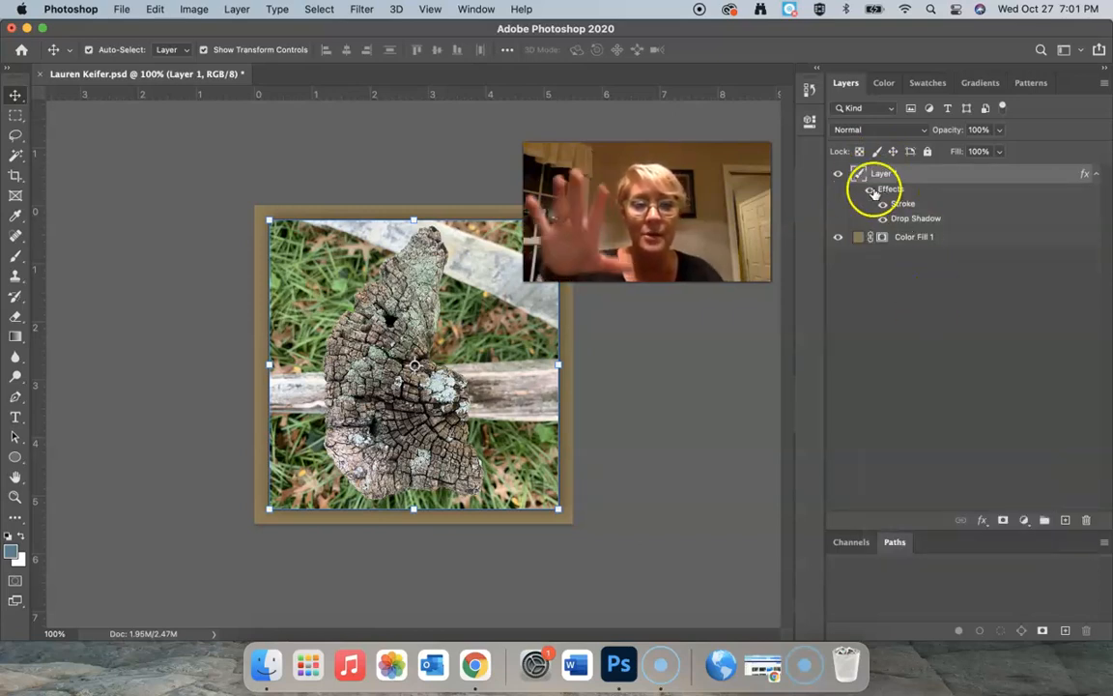
Set the layer list to show large thumbnails.
{"action": "right_click", "coordinate": [861, 176]}
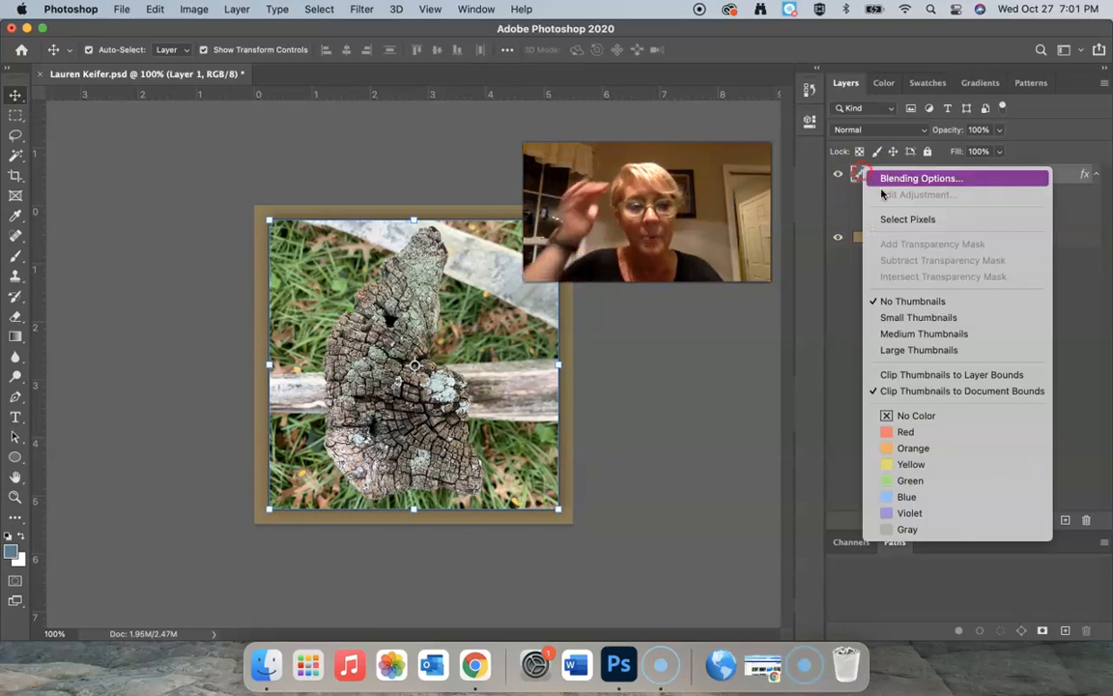
{"action": "left_click", "coordinate": [919, 350]}
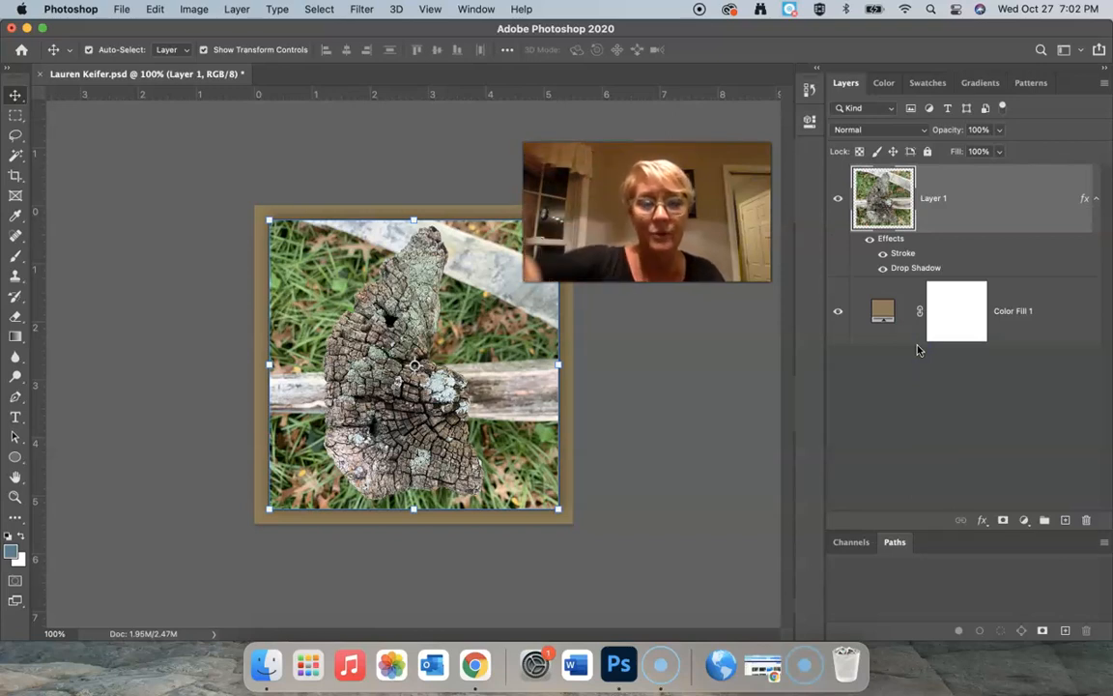
{"action": "left_click", "coordinate": [915, 287]}
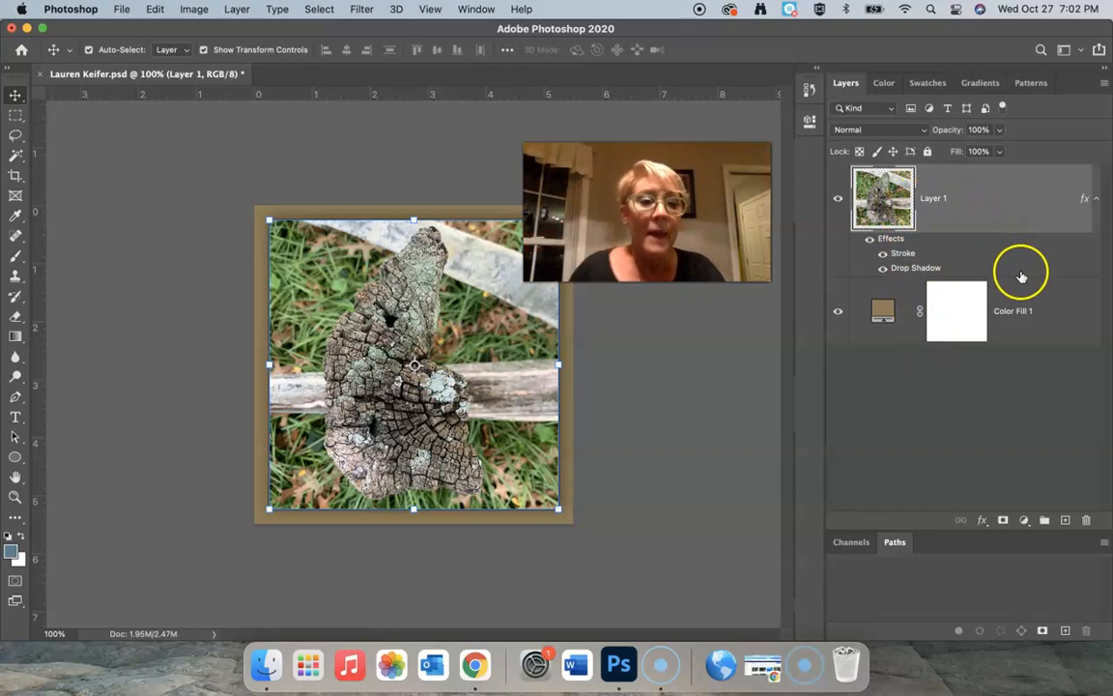
Select the Color Fill 1 layer and look over the context commands for its thumbnail, its mask and the layer itself.
{"action": "left_click", "coordinate": [887, 313]}
{"action": "left_click", "coordinate": [956, 310]}
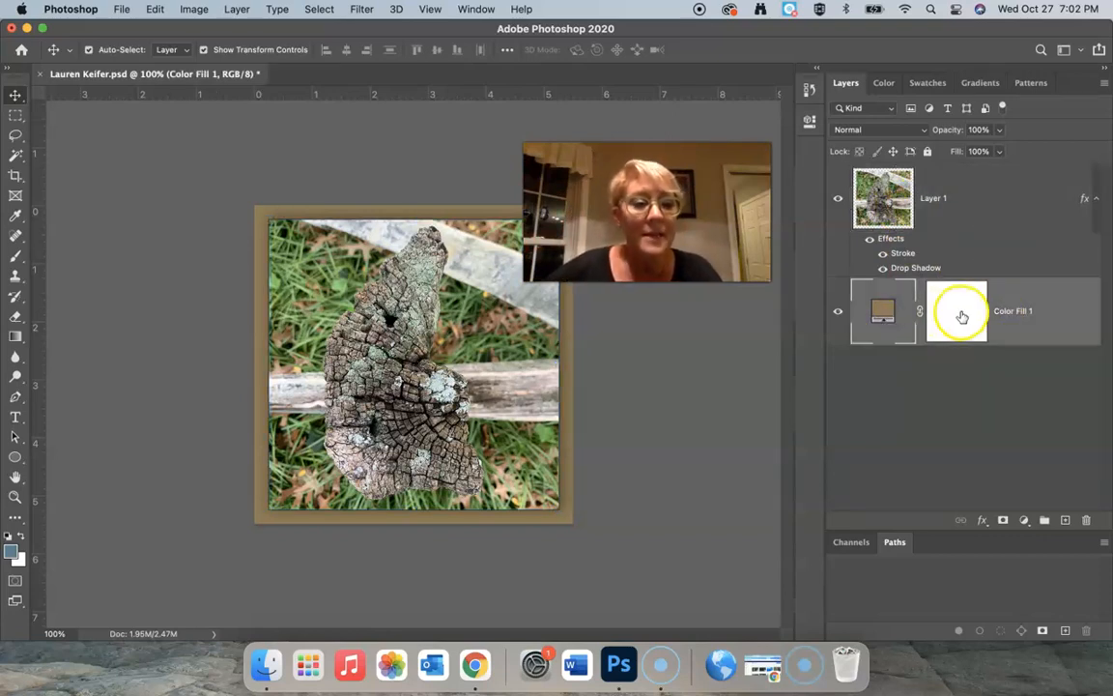
{"action": "left_click", "coordinate": [887, 313]}
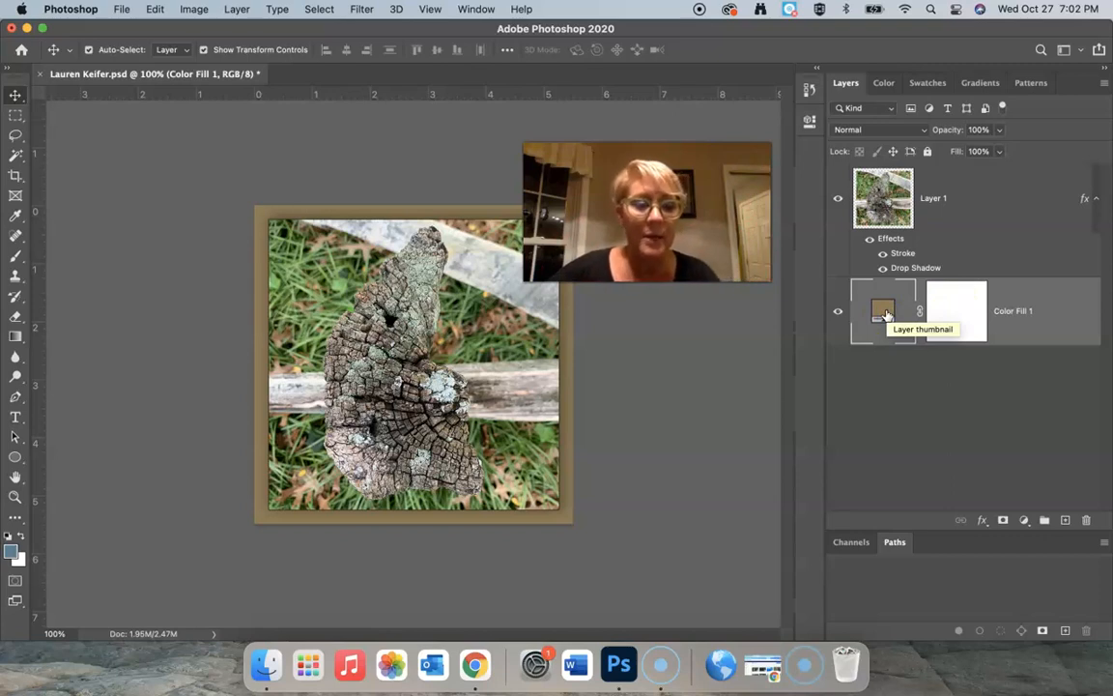
{"action": "right_click", "coordinate": [887, 314]}
{"action": "left_click", "coordinate": [856, 356]}
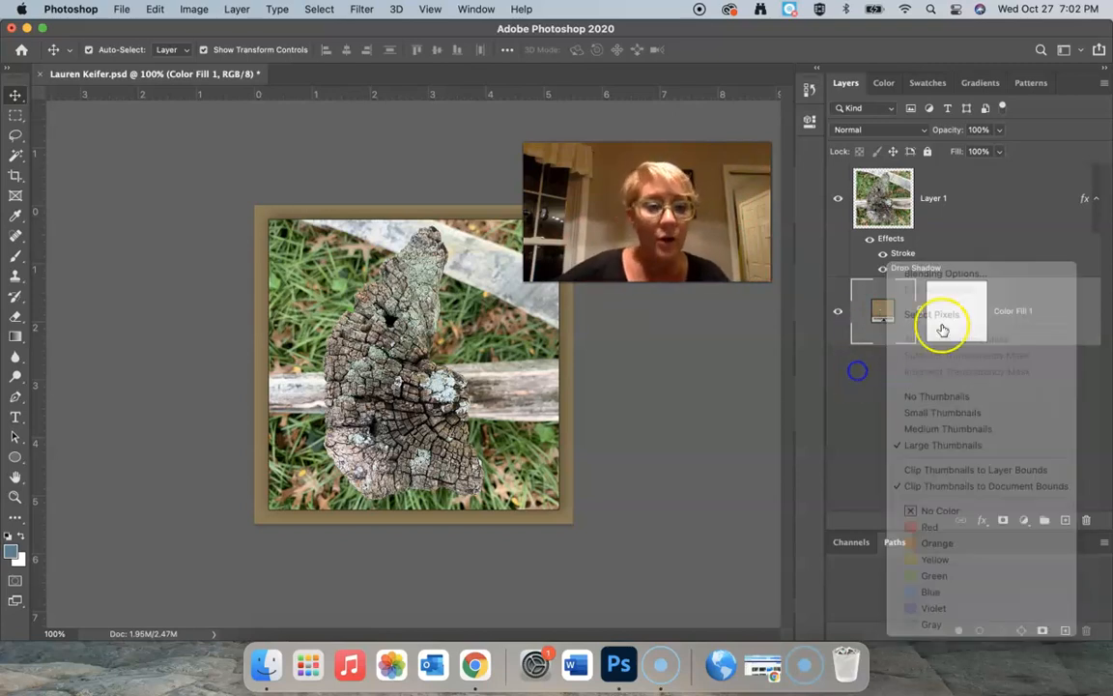
{"action": "right_click", "coordinate": [965, 304]}
{"action": "left_click", "coordinate": [1062, 301]}
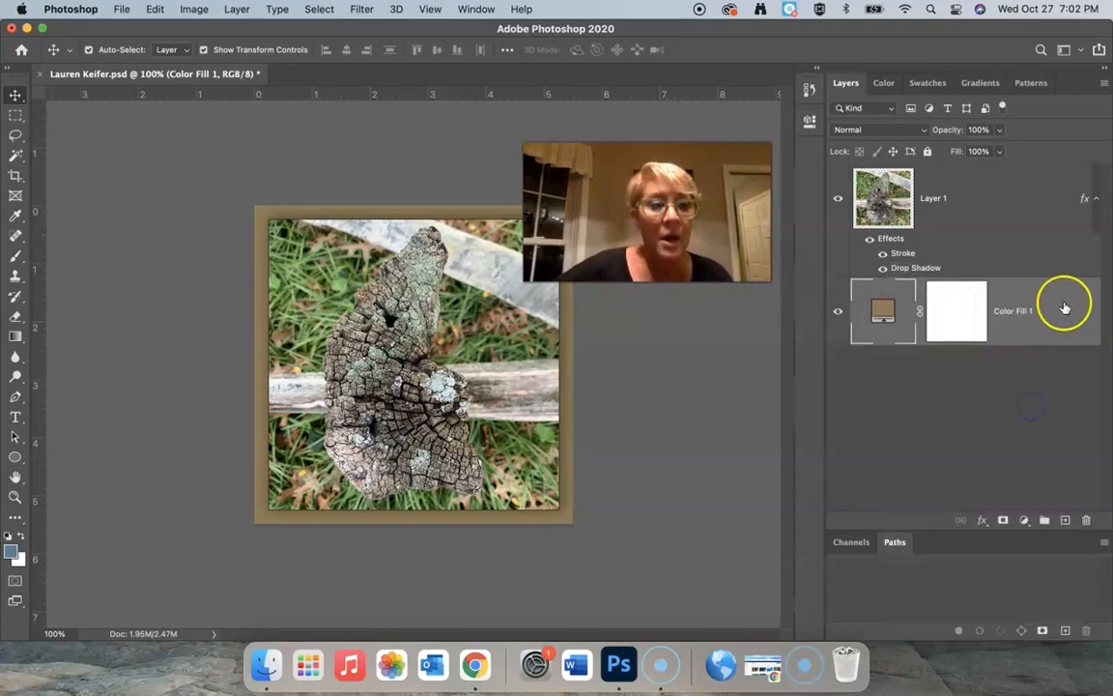
{"action": "right_click", "coordinate": [1064, 304]}
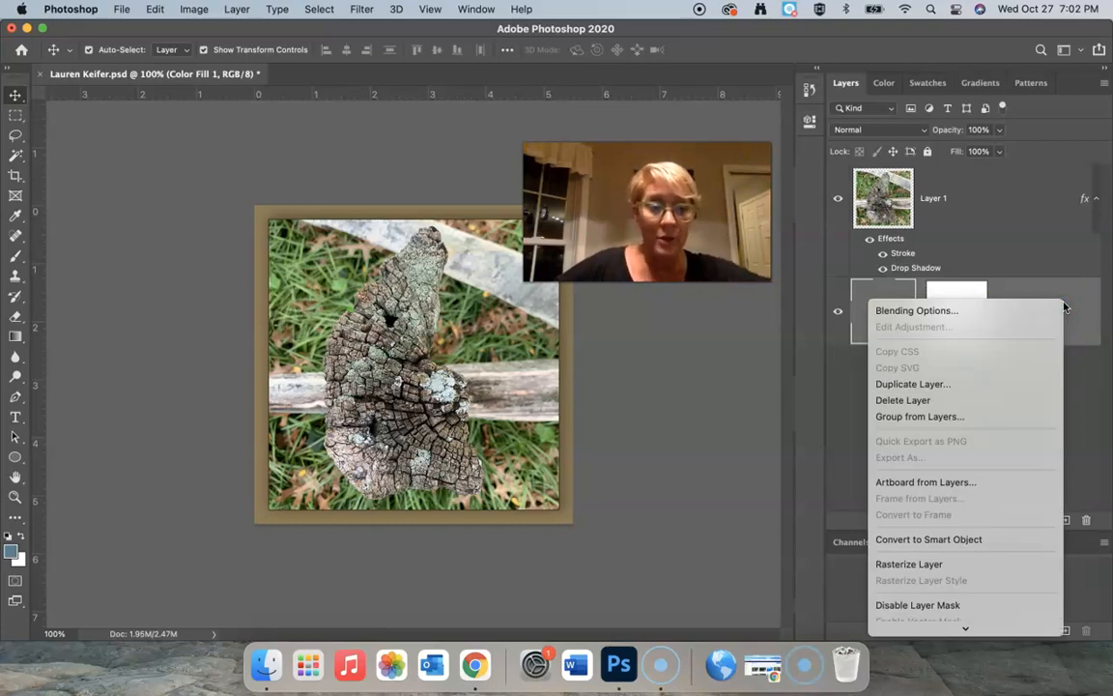
{"action": "left_click", "coordinate": [847, 402]}
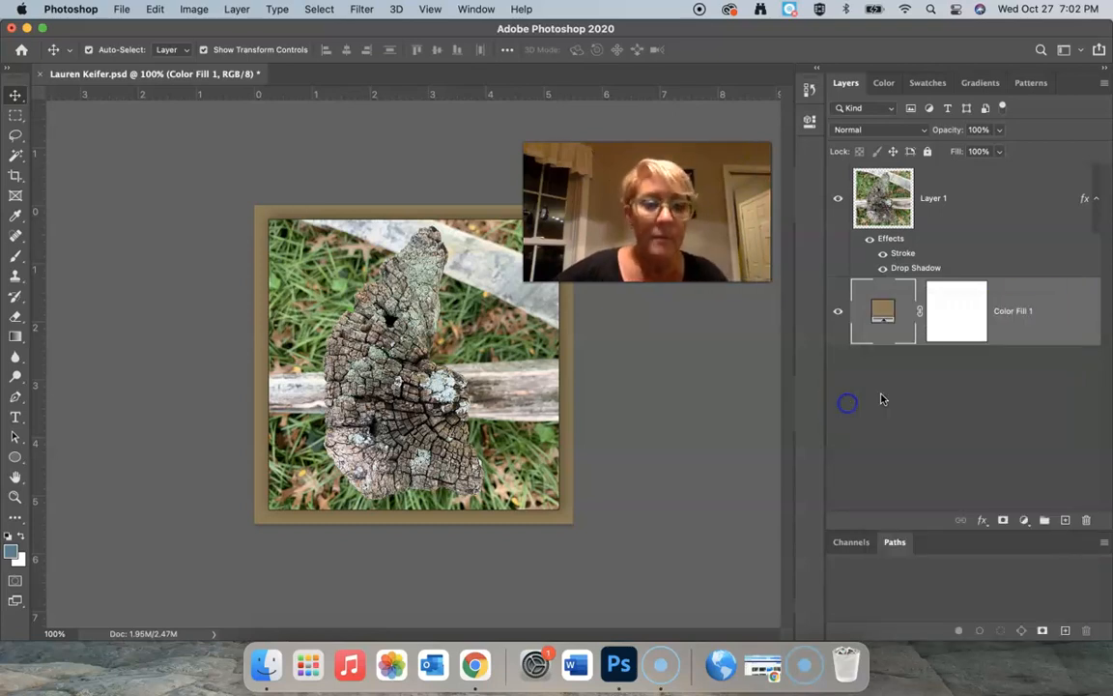
Move Color Fill 1 above Layer 1 in the stacking order, and hide and reshow it.
{"action": "left_click_drag", "start_coordinate": [1075, 299], "coordinate": [1070, 196]}
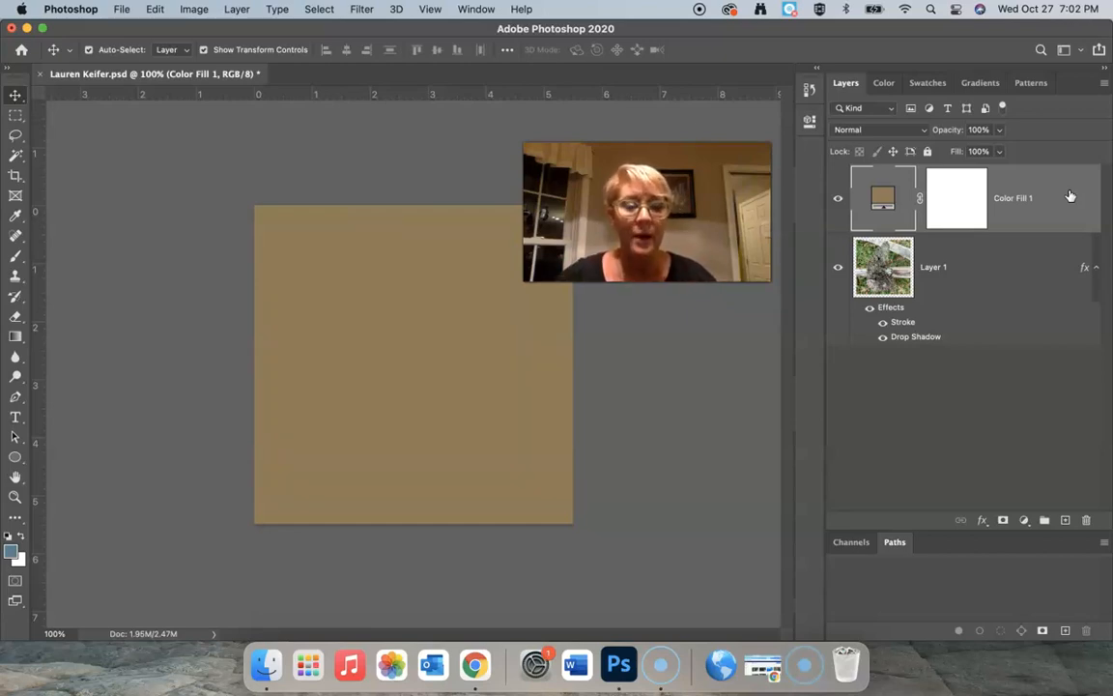
{"action": "left_click", "coordinate": [837, 198]}
{"action": "left_click", "coordinate": [837, 198]}
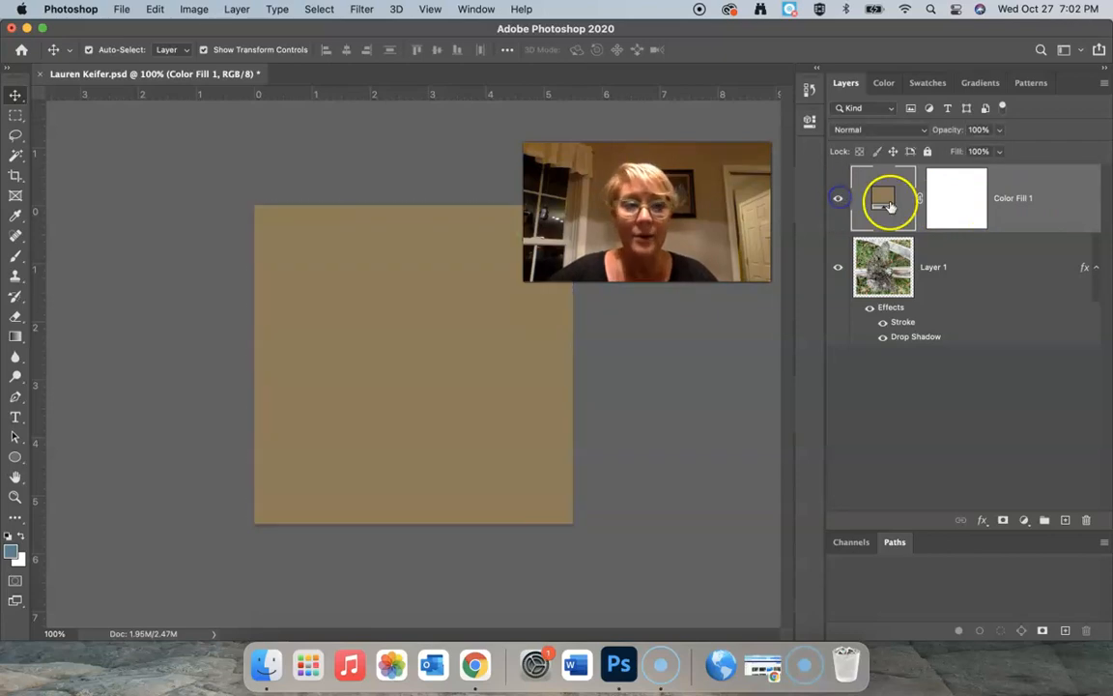
Lower the opacity of Color Fill 1 and restore it to 100%, and move Layer 1 back above it.
{"action": "left_click", "coordinate": [1000, 131]}
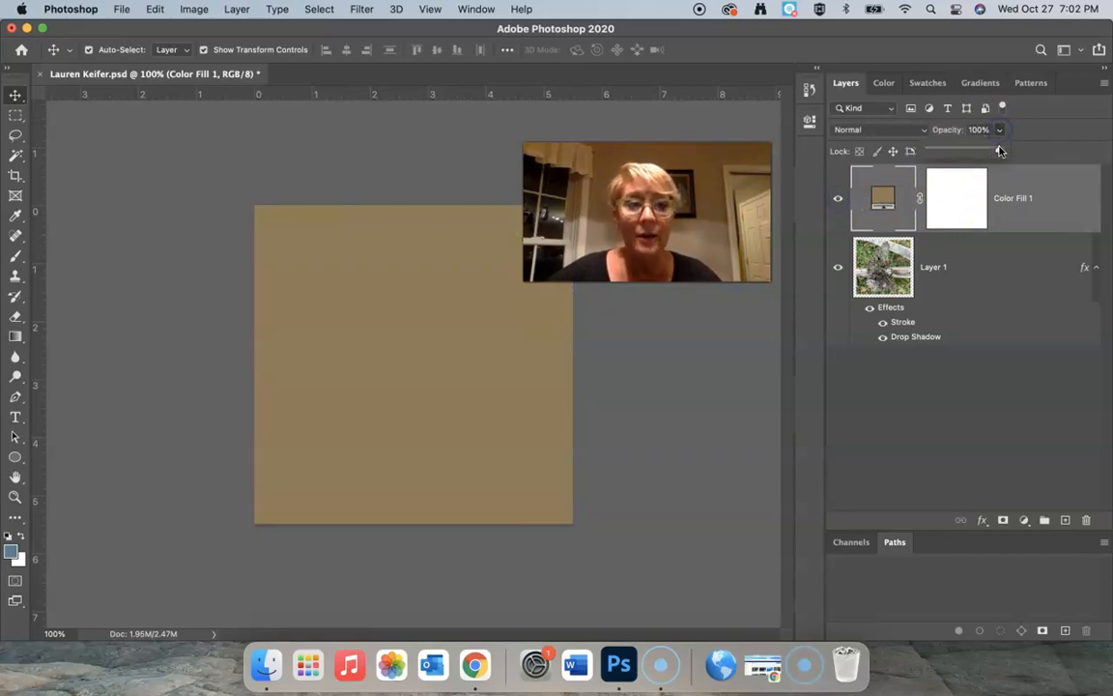
{"action": "left_click_drag", "start_coordinate": [957, 149], "coordinate": [1030, 153]}
{"action": "left_click_drag", "start_coordinate": [1028, 263], "coordinate": [1023, 188]}
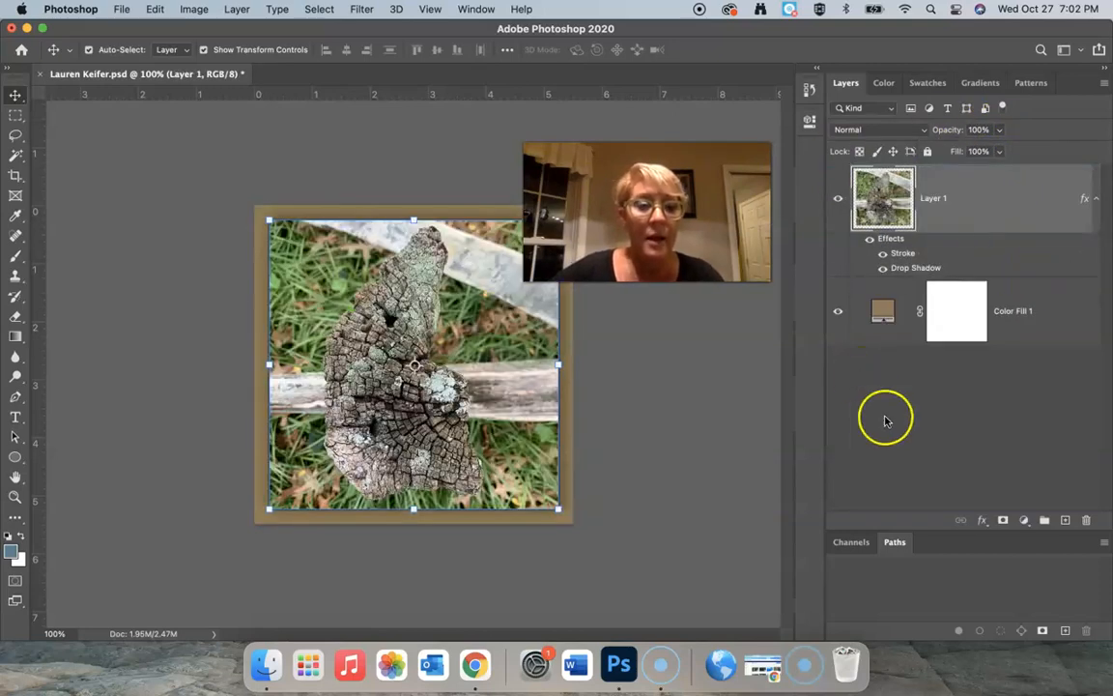
Dock the Layers panel beside the tools, and return it to the Color and Swatches group as the last panel.
{"action": "left_click_drag", "start_coordinate": [845, 82], "coordinate": [36, 169]}
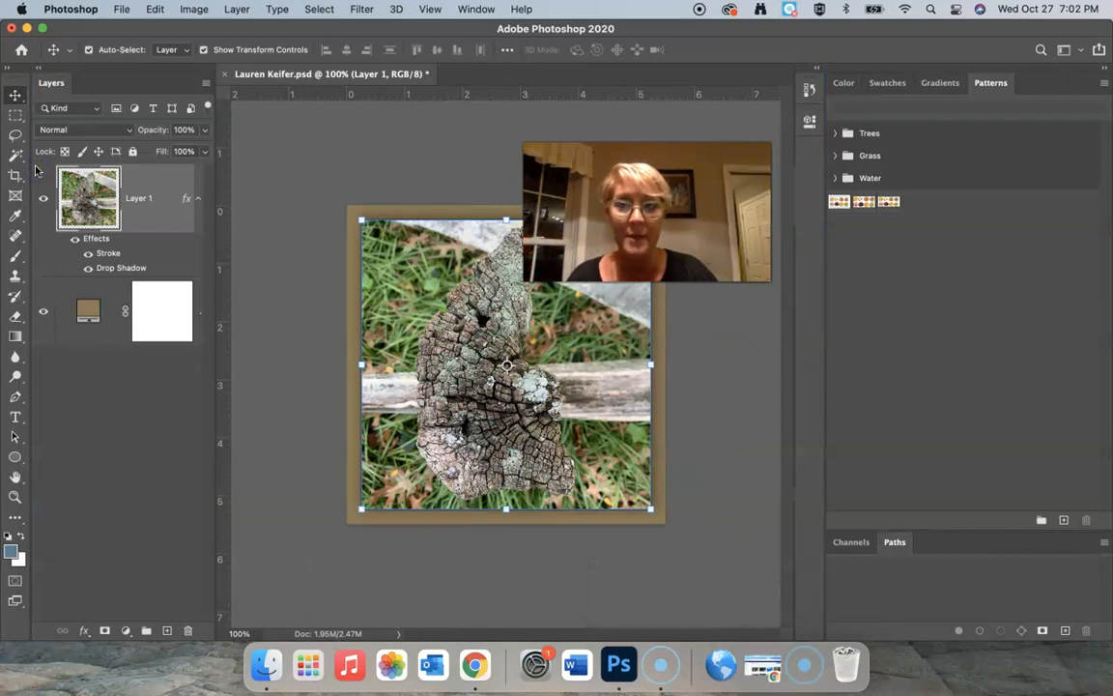
{"action": "left_click_drag", "start_coordinate": [46, 85], "coordinate": [838, 89]}
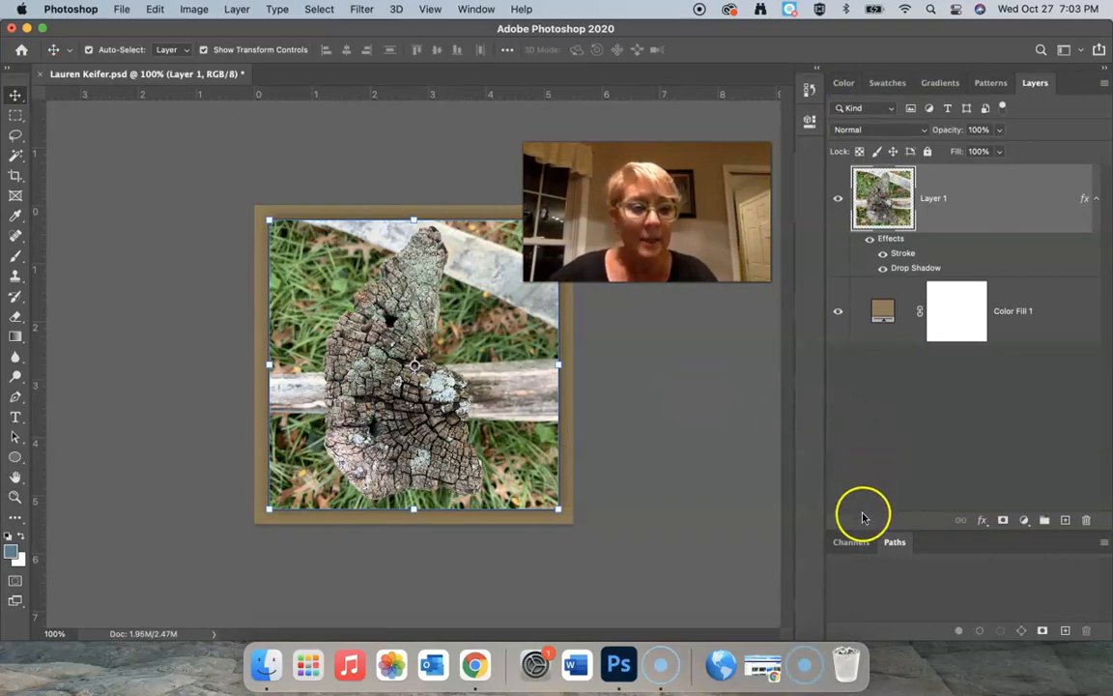
Look over the available fill and adjustment layer types without adding one, and deselect all layers.
{"action": "left_click", "coordinate": [1024, 520]}
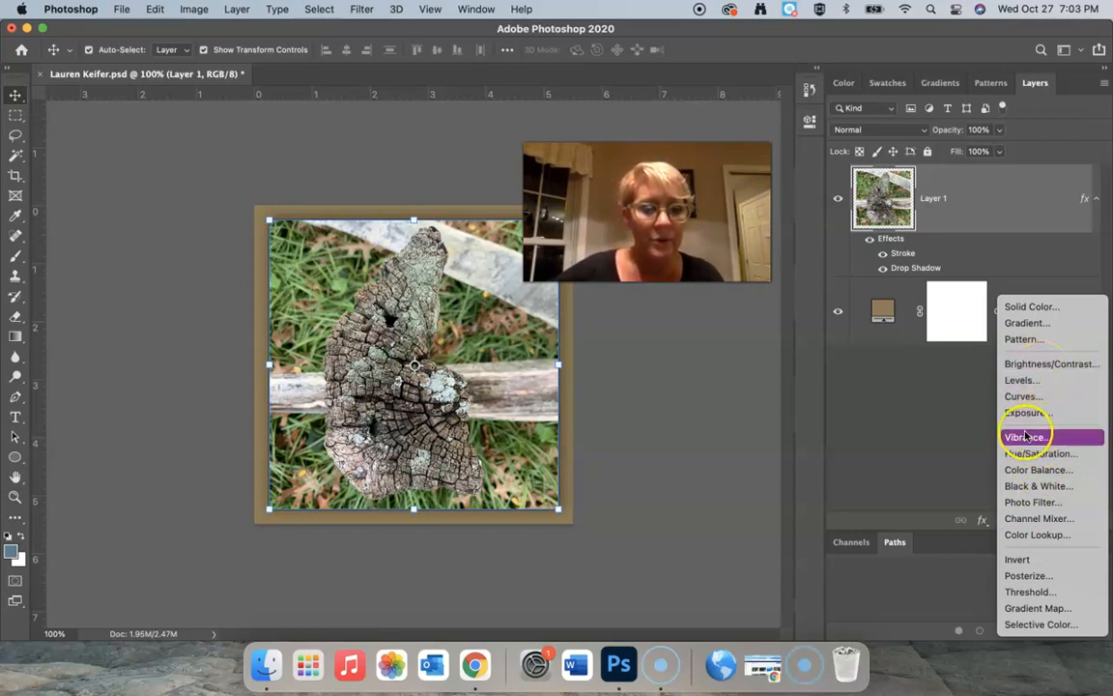
{"action": "left_click", "coordinate": [713, 429]}
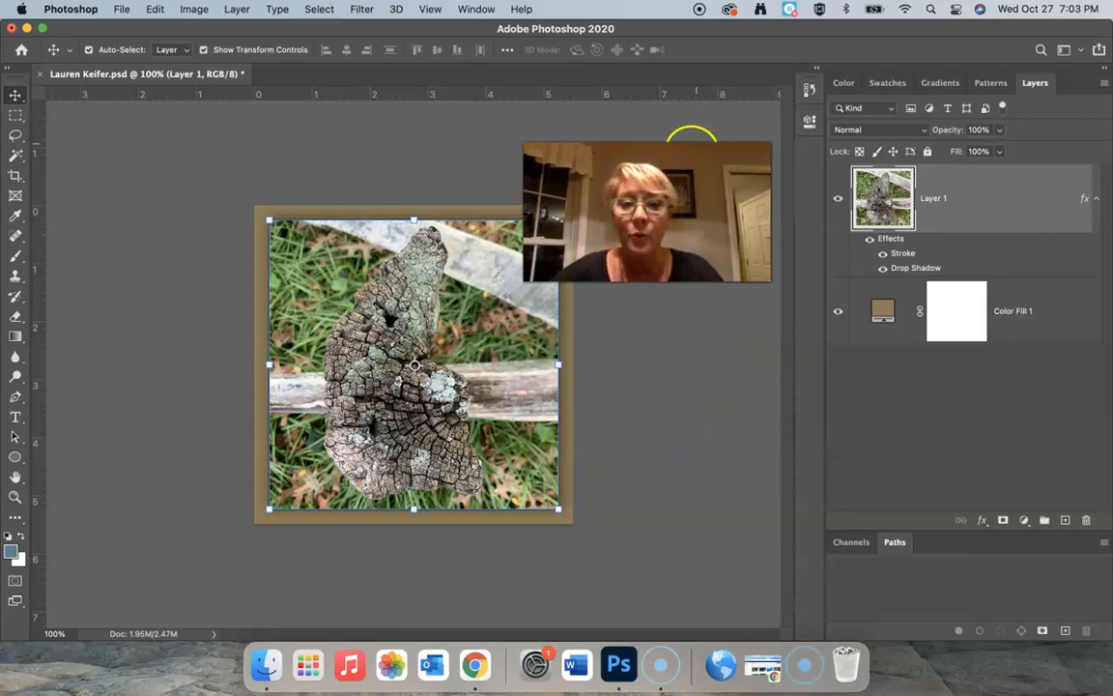
{"action": "left_click_drag", "start_coordinate": [658, 147], "coordinate": [648, 133]}
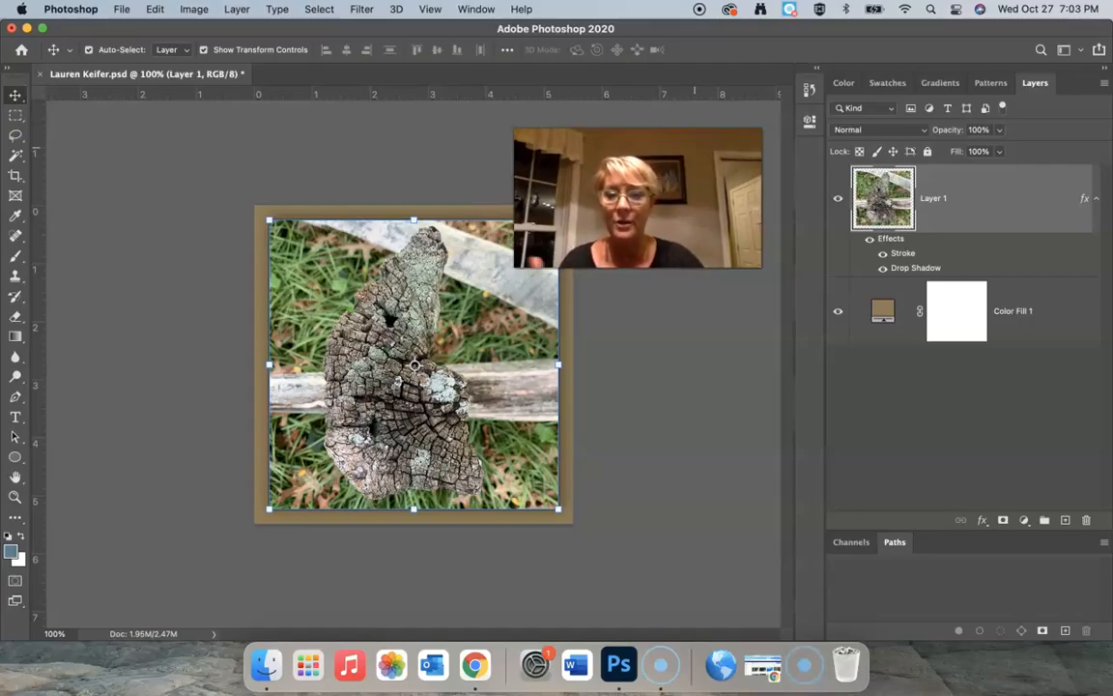
{"action": "left_click", "coordinate": [201, 290]}
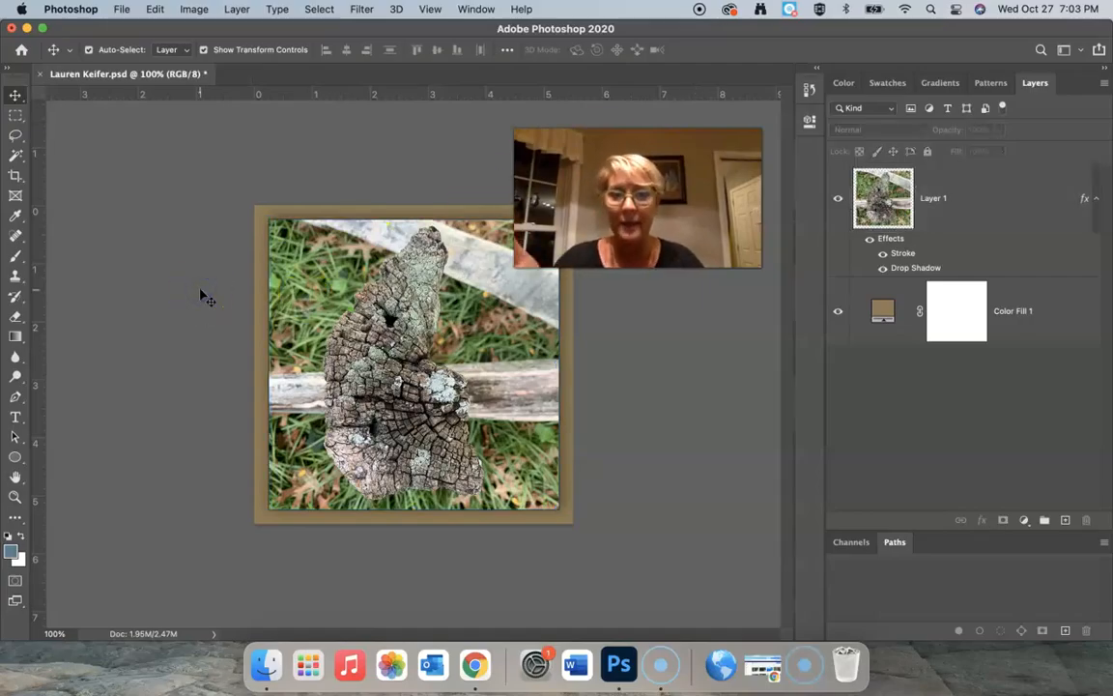